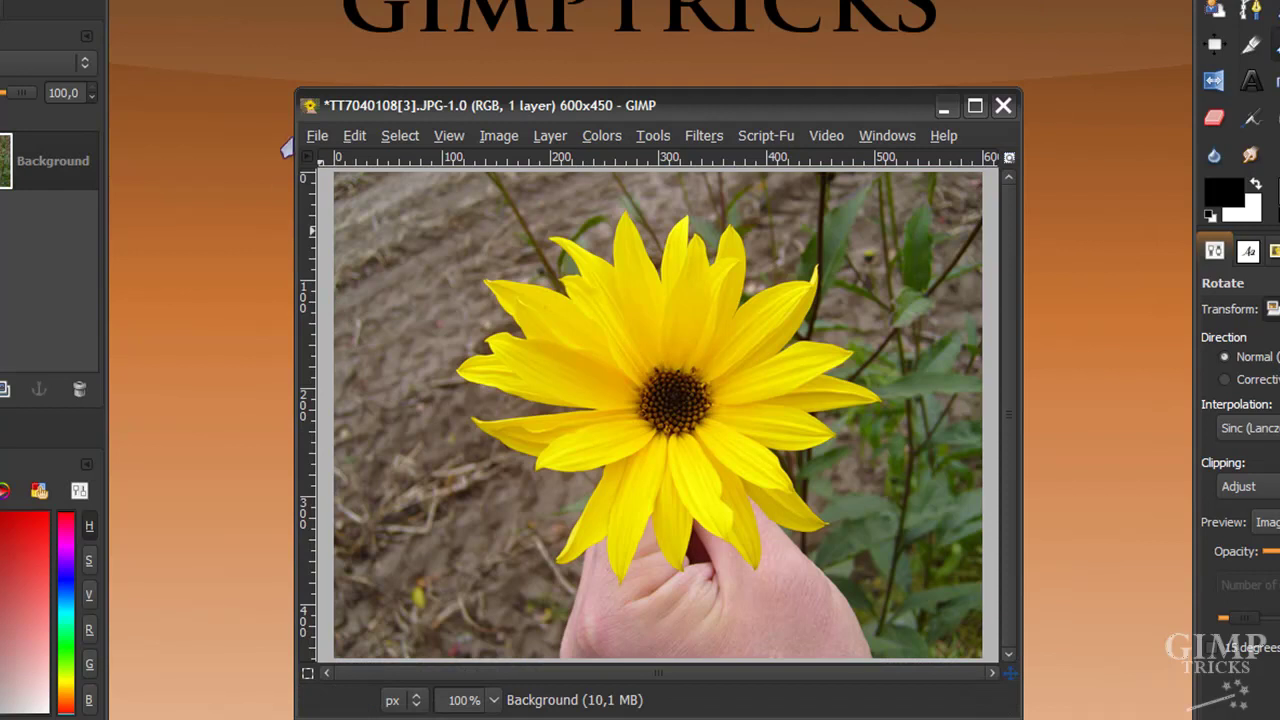
Create a new blank white image from the 800x600 preset template.
{"action": "left_click", "coordinate": [314, 137]}
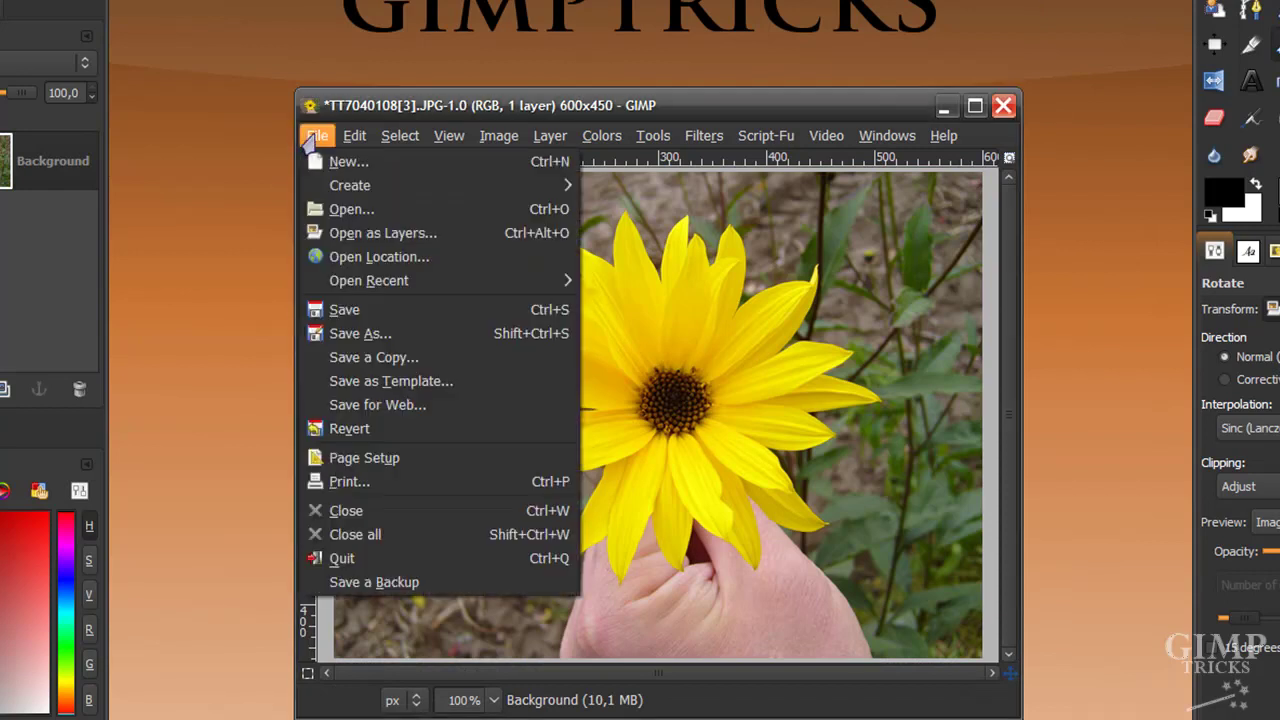
{"action": "left_click", "coordinate": [318, 163]}
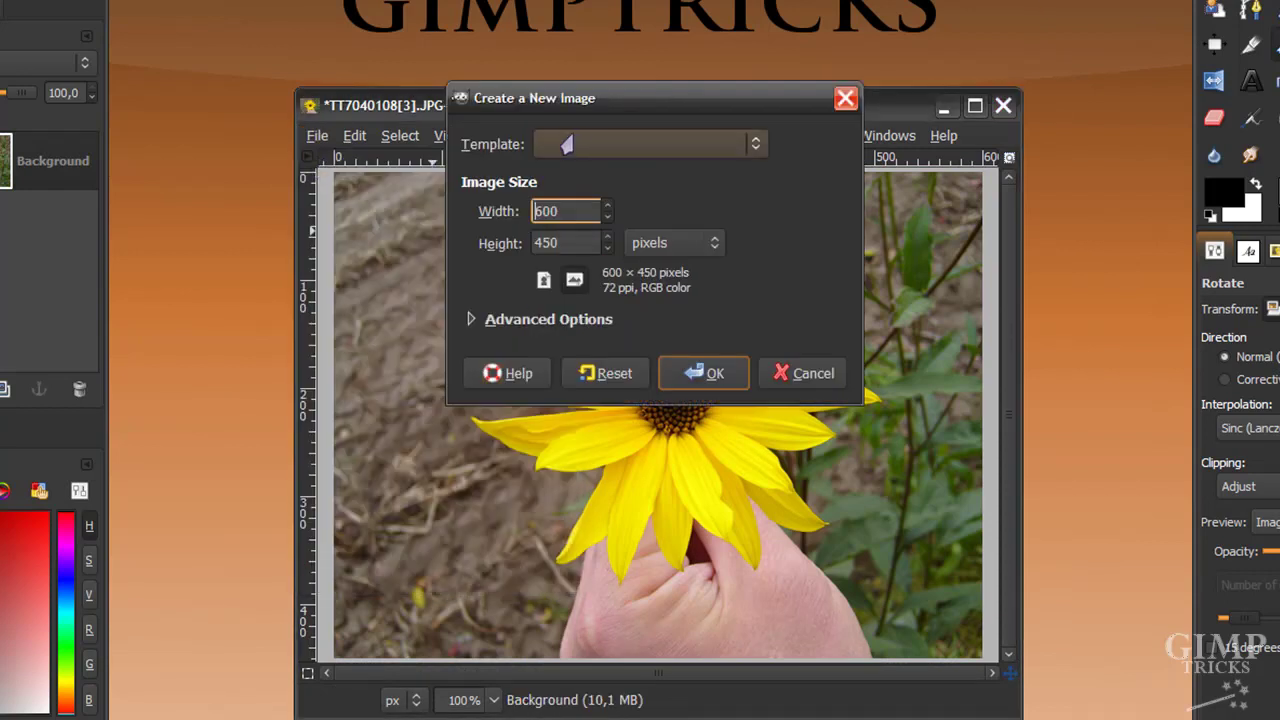
{"action": "left_click", "coordinate": [533, 146]}
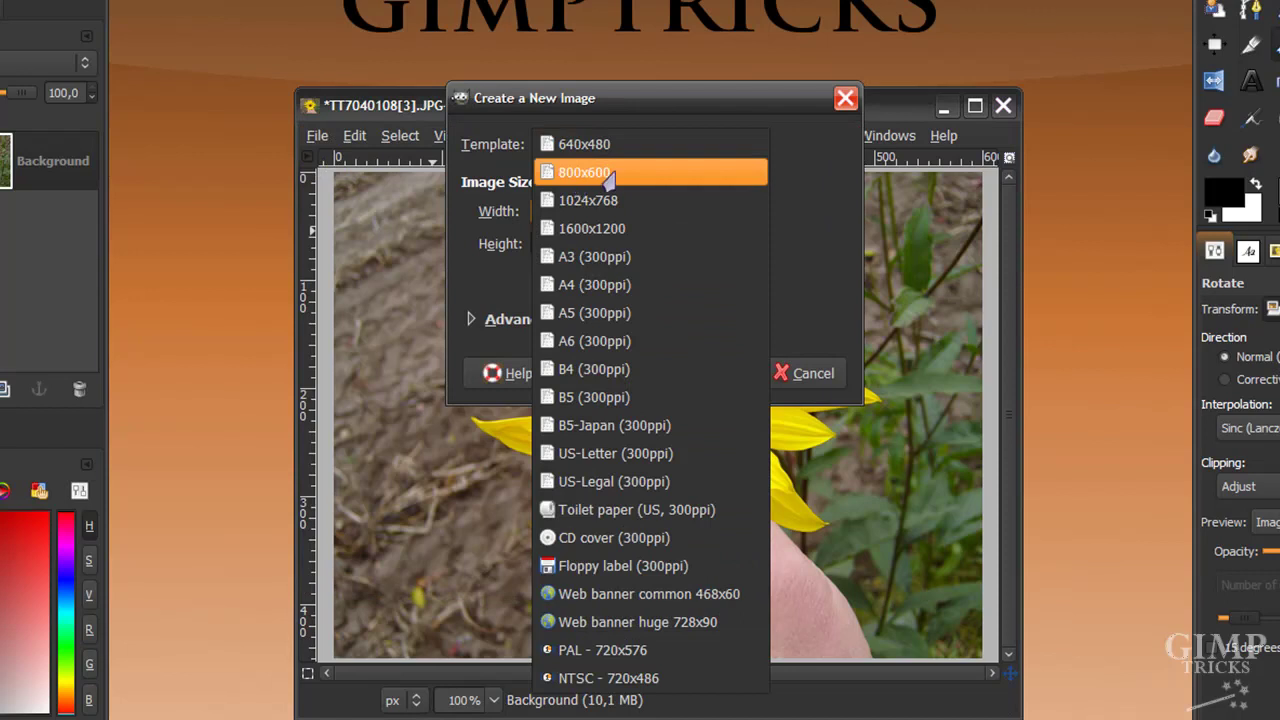
{"action": "left_click", "coordinate": [600, 175]}
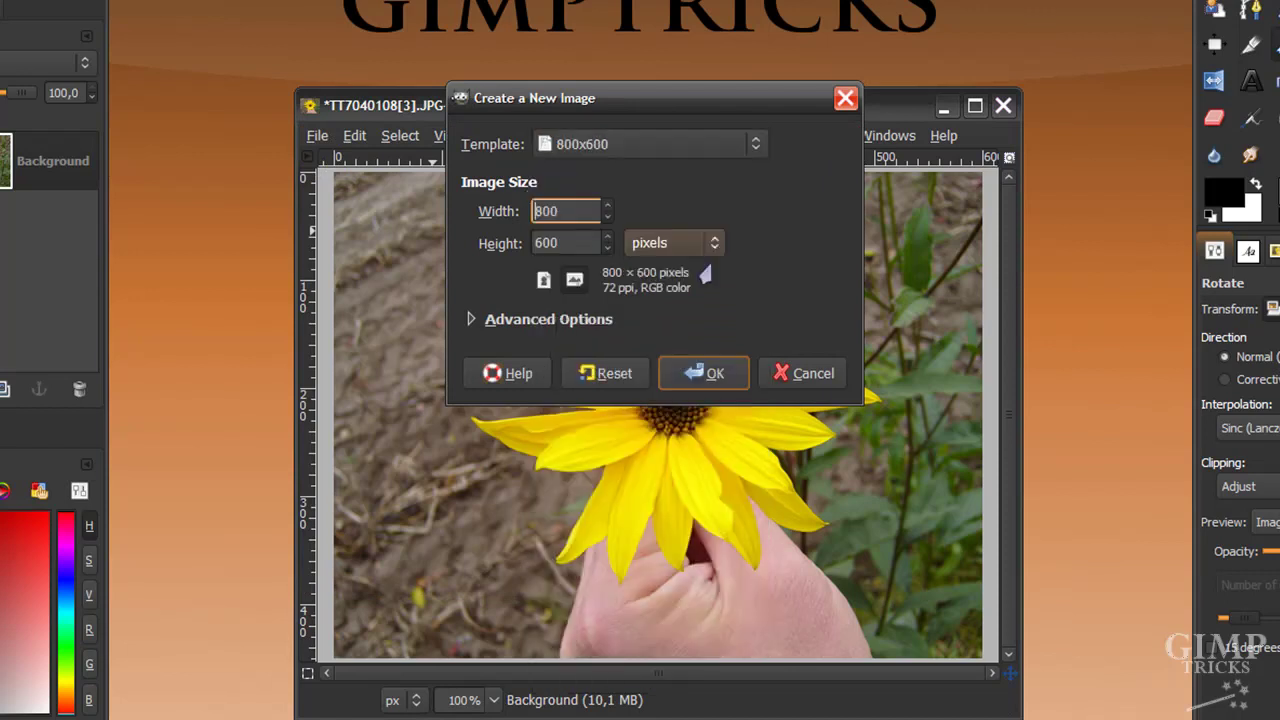
{"action": "left_click", "coordinate": [689, 377]}
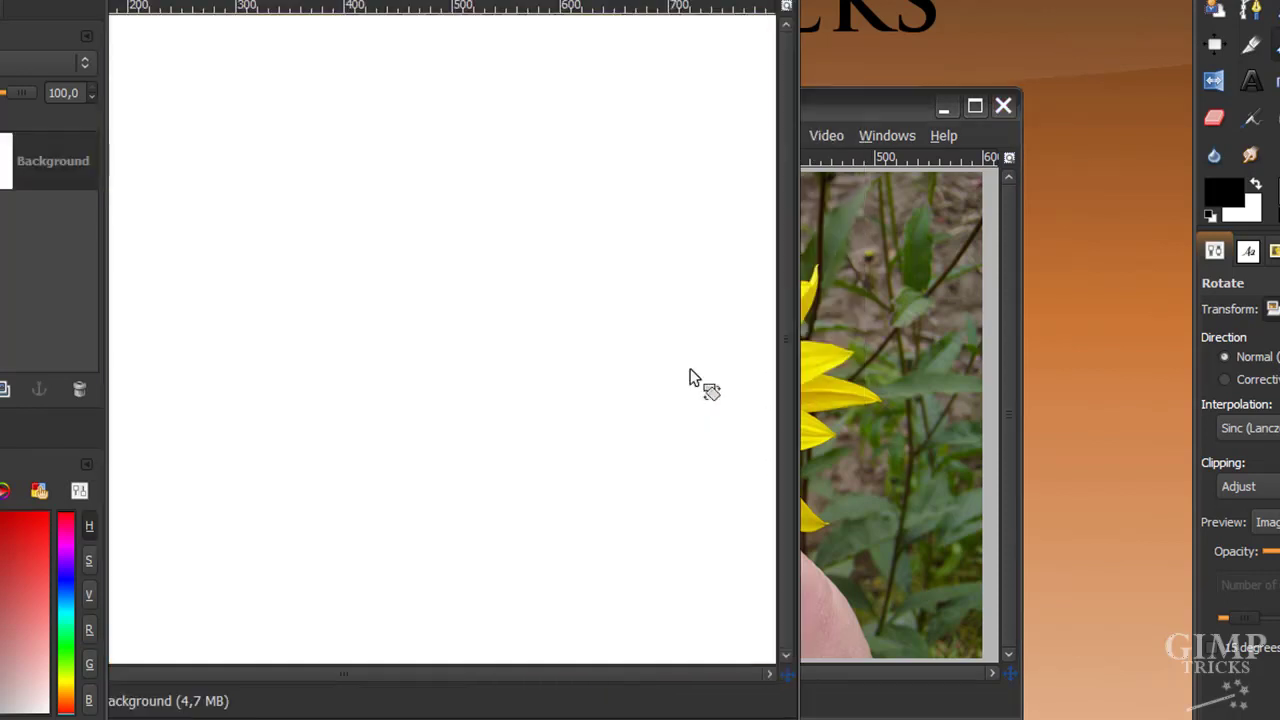
Set the foreground colour to pale yellow f6e068 and bucket-fill the new canvas with it.
{"action": "left_click_drag", "start_coordinate": [506, 0], "coordinate": [760, 60]}
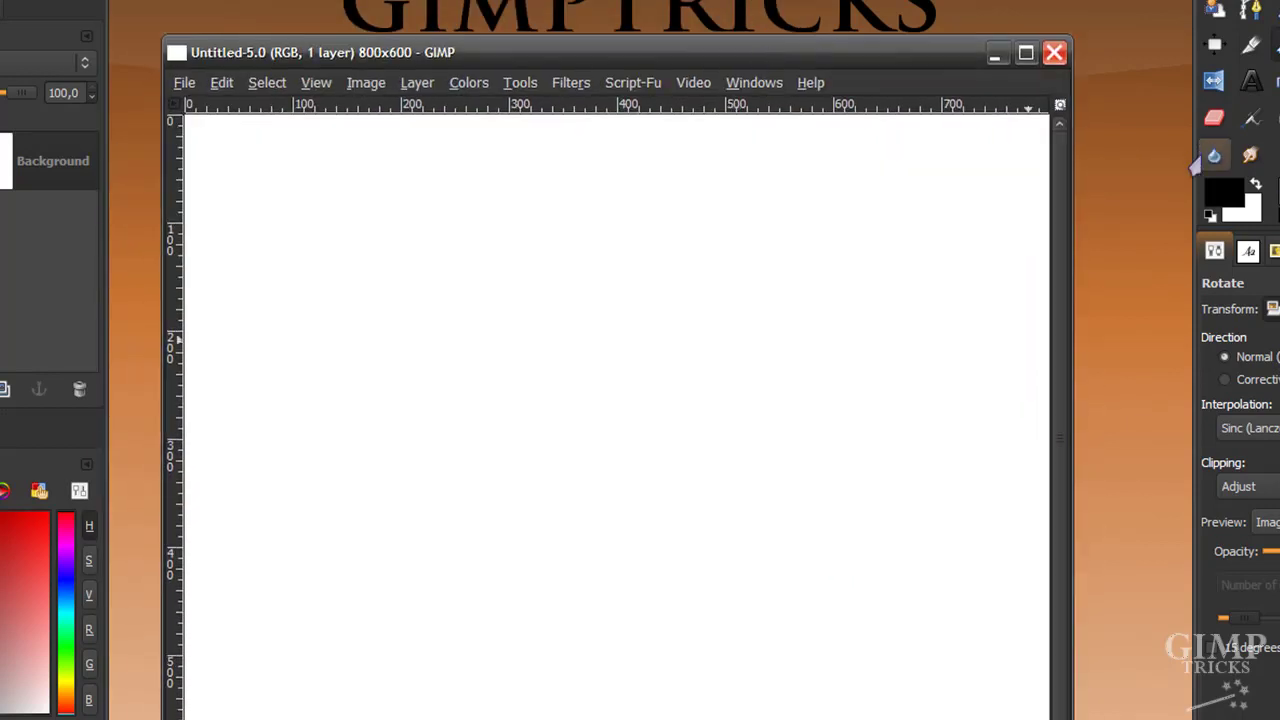
{"action": "left_click", "coordinate": [1222, 194]}
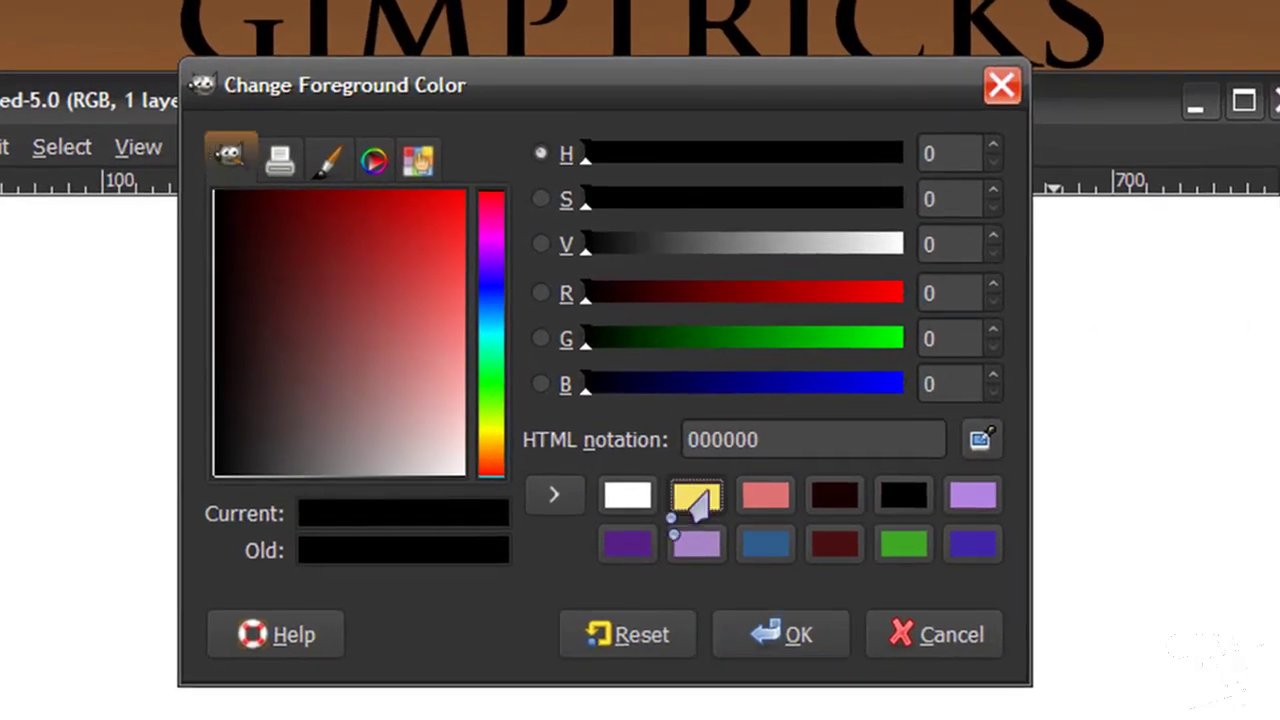
{"action": "left_click", "coordinate": [675, 313]}
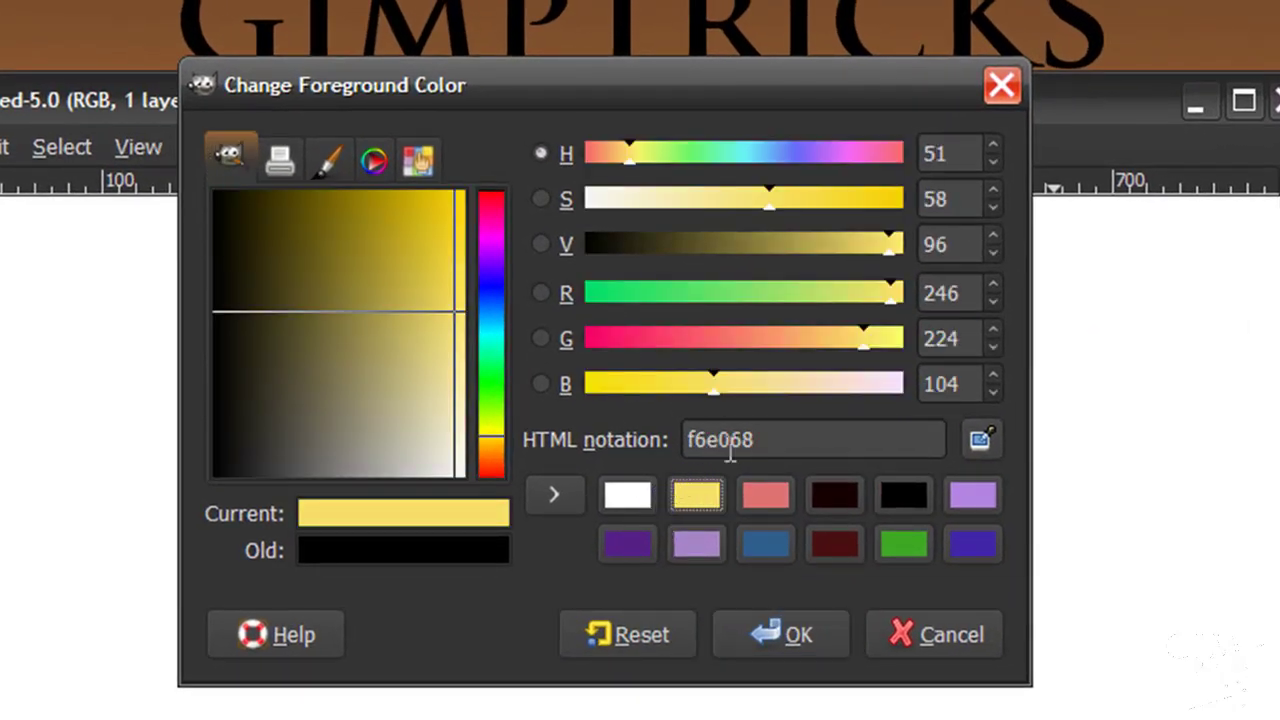
{"action": "left_click", "coordinate": [786, 634]}
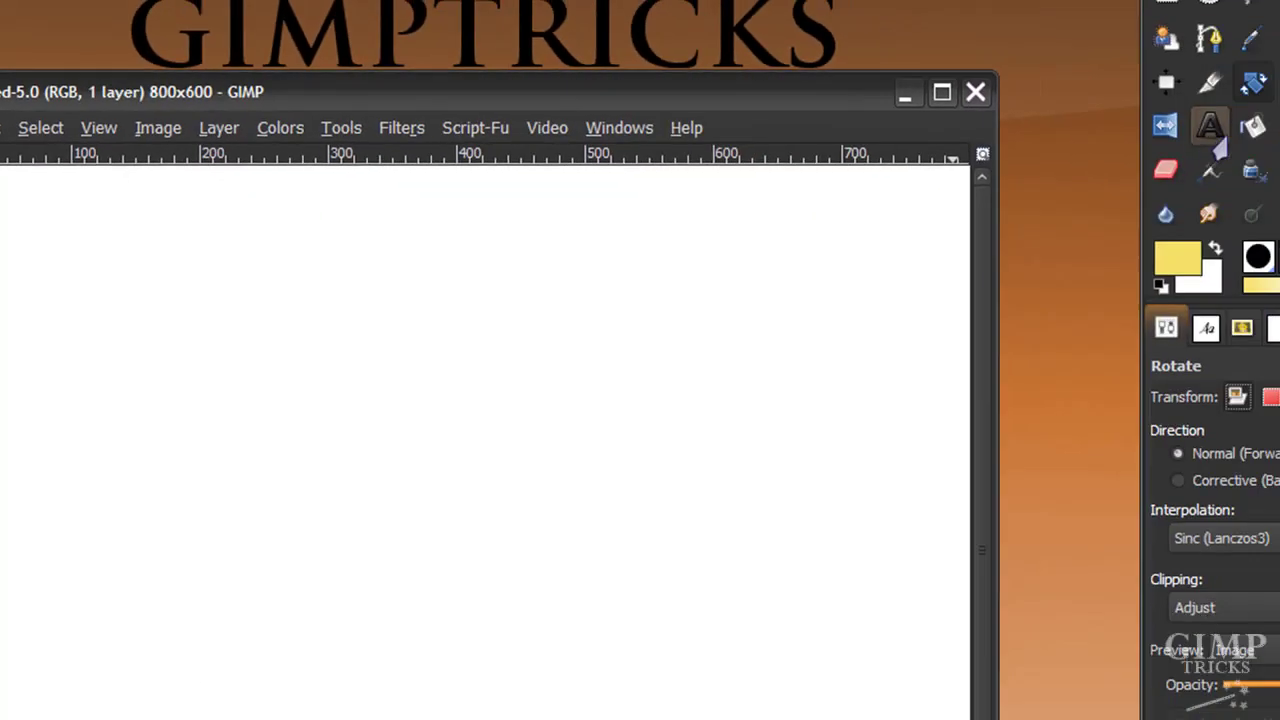
{"action": "left_click", "coordinate": [1251, 126]}
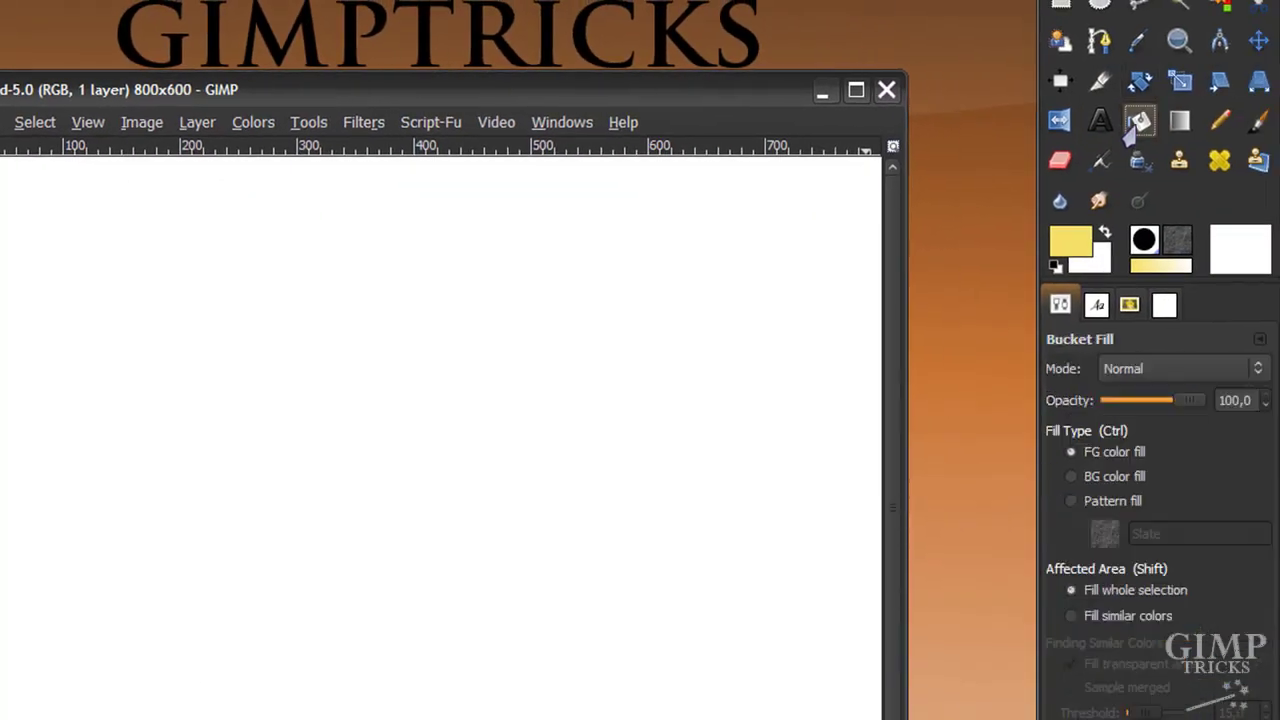
{"action": "left_click", "coordinate": [465, 414]}
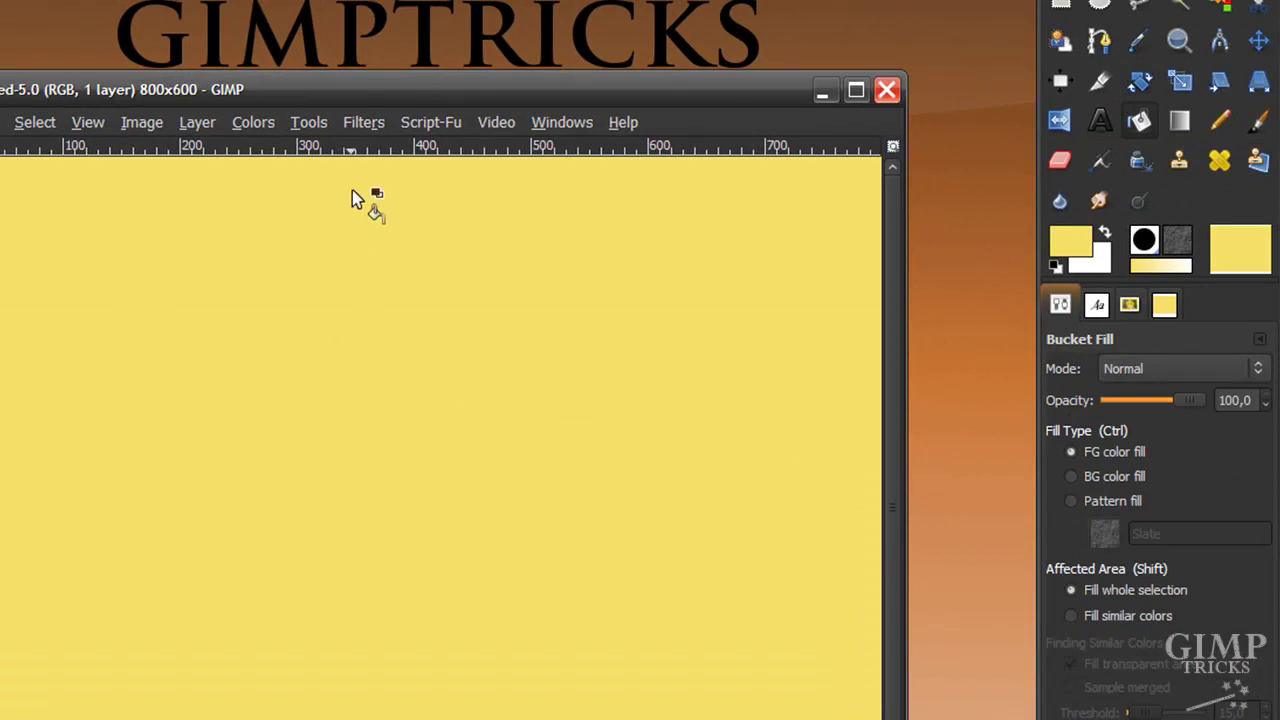
Apply the Artistic > Apply Canvas texture filter to the yellow background.
{"action": "left_click", "coordinate": [362, 124]}
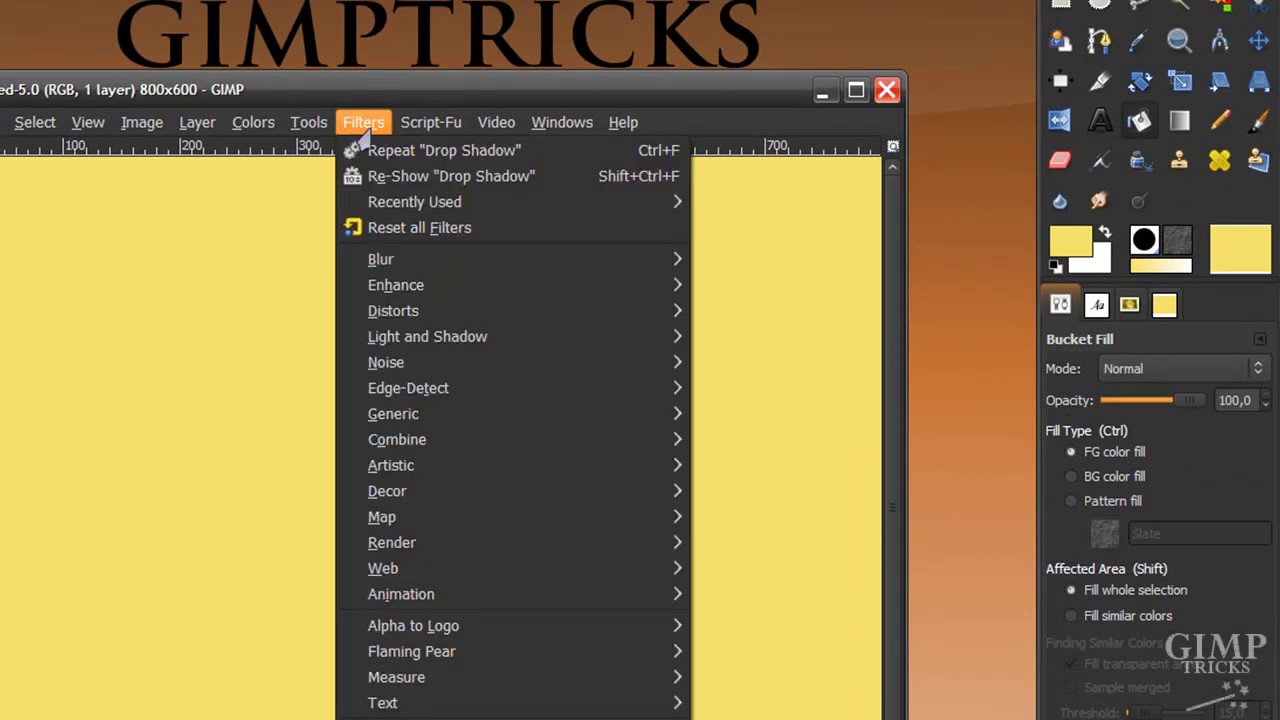
{"action": "mouse_move", "coordinate": [479, 466]}
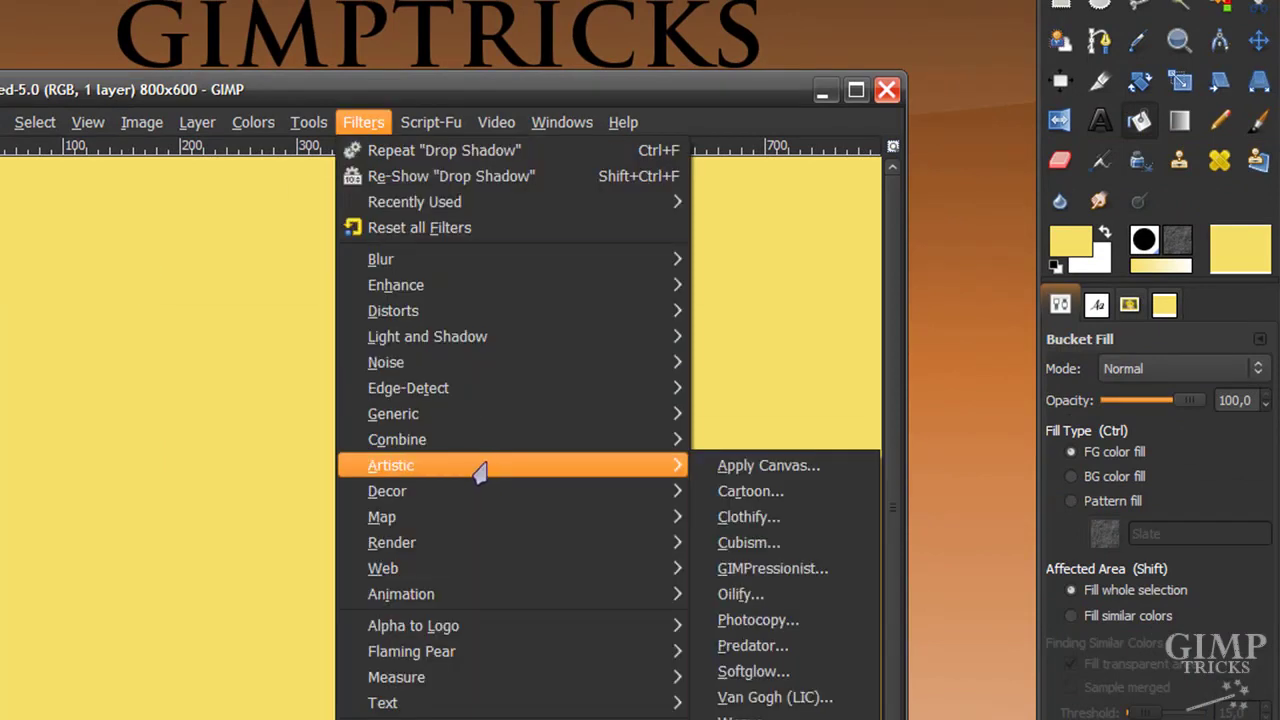
{"action": "left_click", "coordinate": [752, 467]}
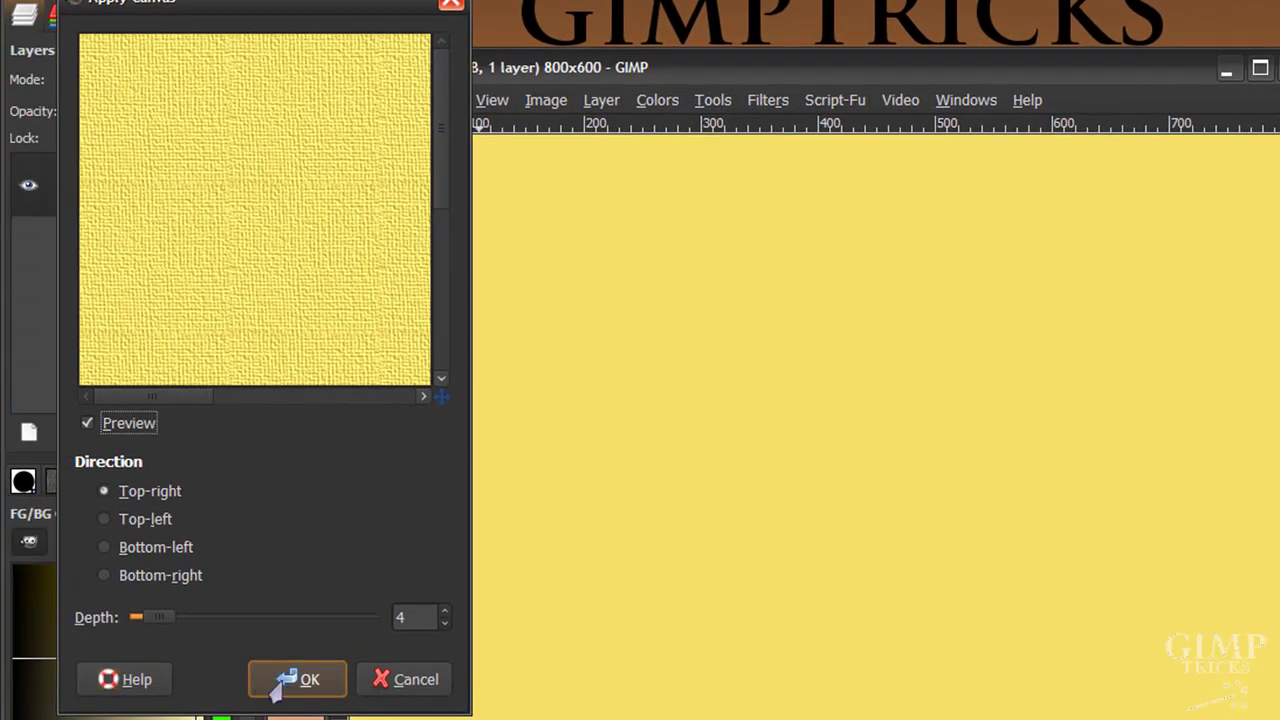
{"action": "left_click", "coordinate": [263, 686]}
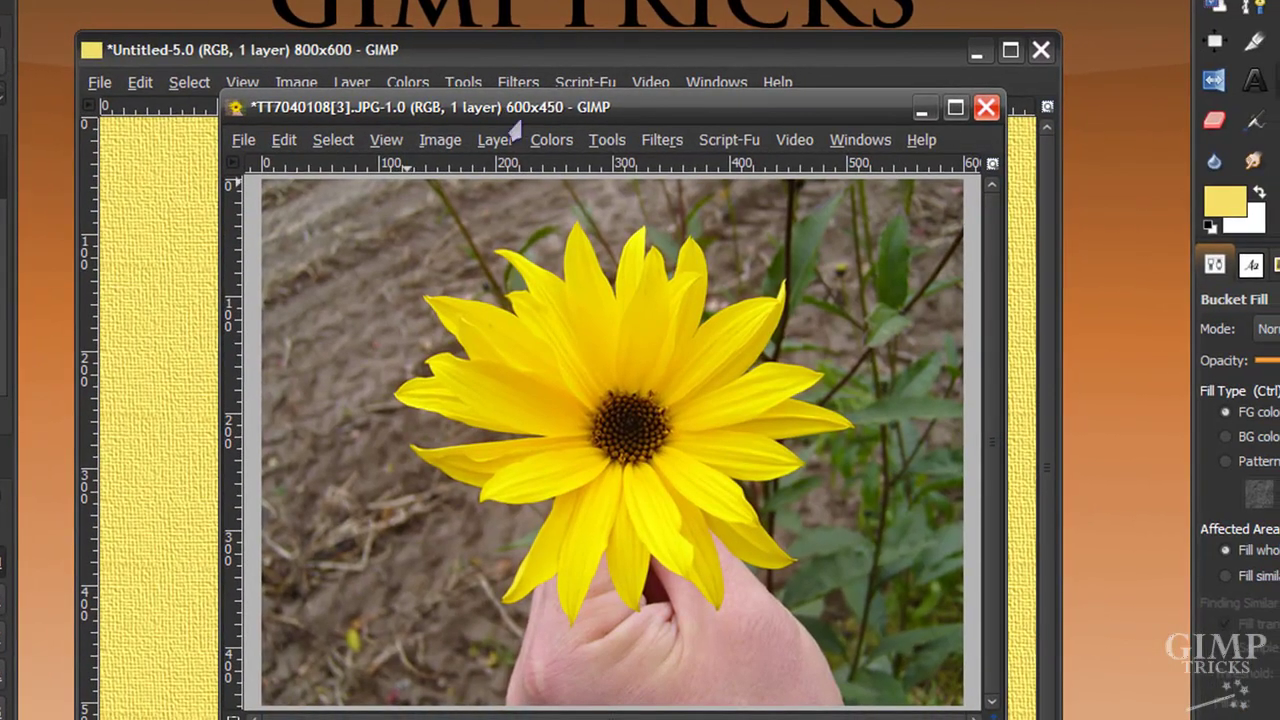
Copy the sunflower photo into the new image as its own layer named 'right'.
{"action": "left_click", "coordinate": [283, 141]}
{"action": "left_click", "coordinate": [310, 303]}
{"action": "left_click", "coordinate": [139, 83]}
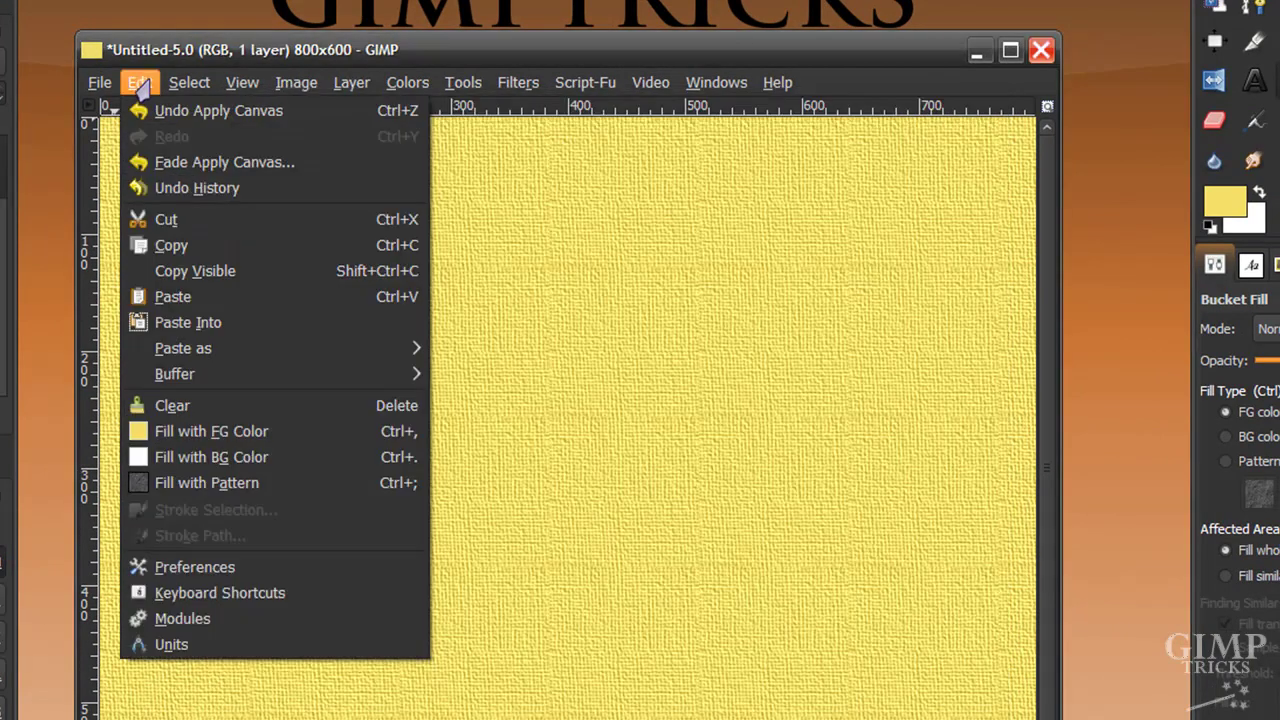
{"action": "left_click", "coordinate": [168, 296]}
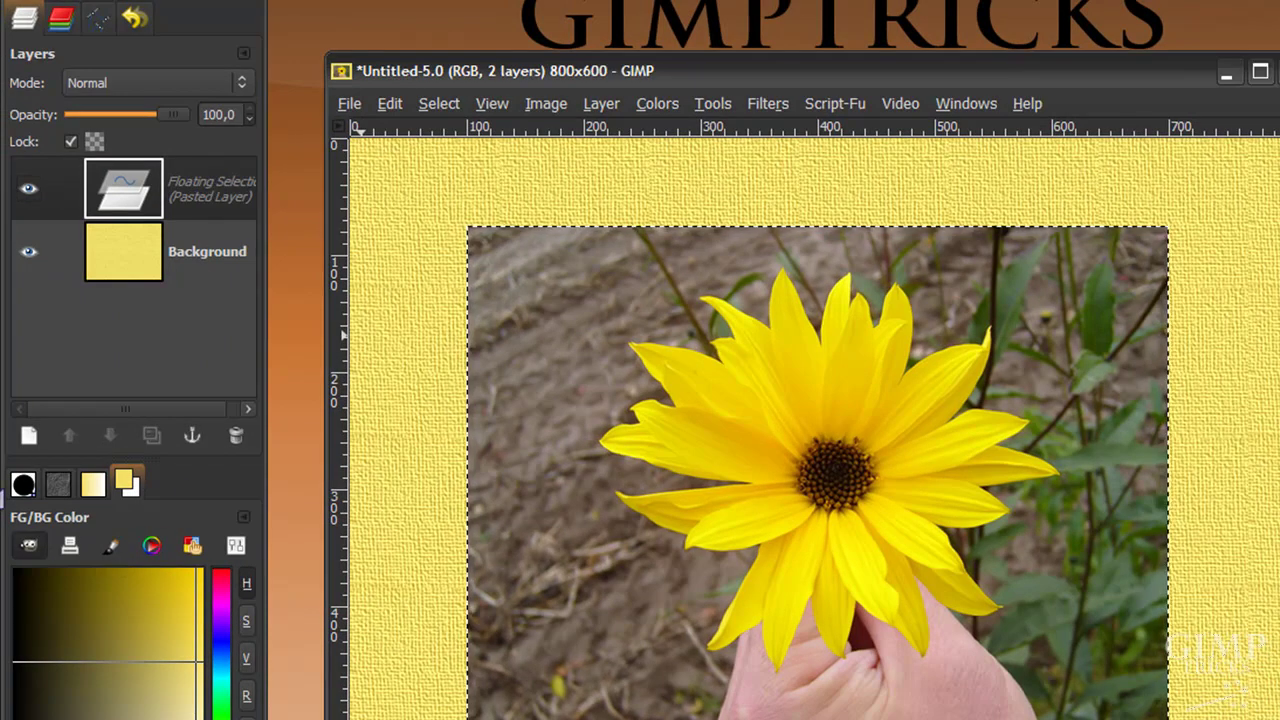
{"action": "left_click", "coordinate": [28, 438]}
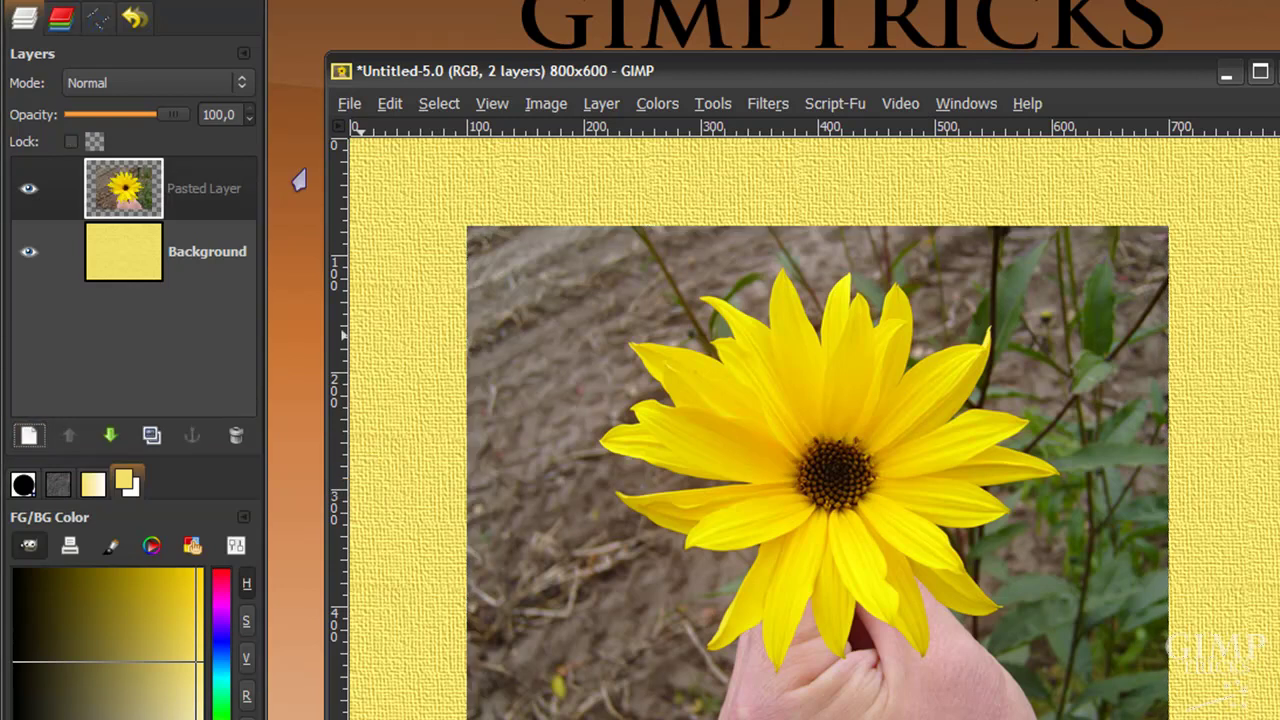
{"action": "double_click", "coordinate": [197, 189]}
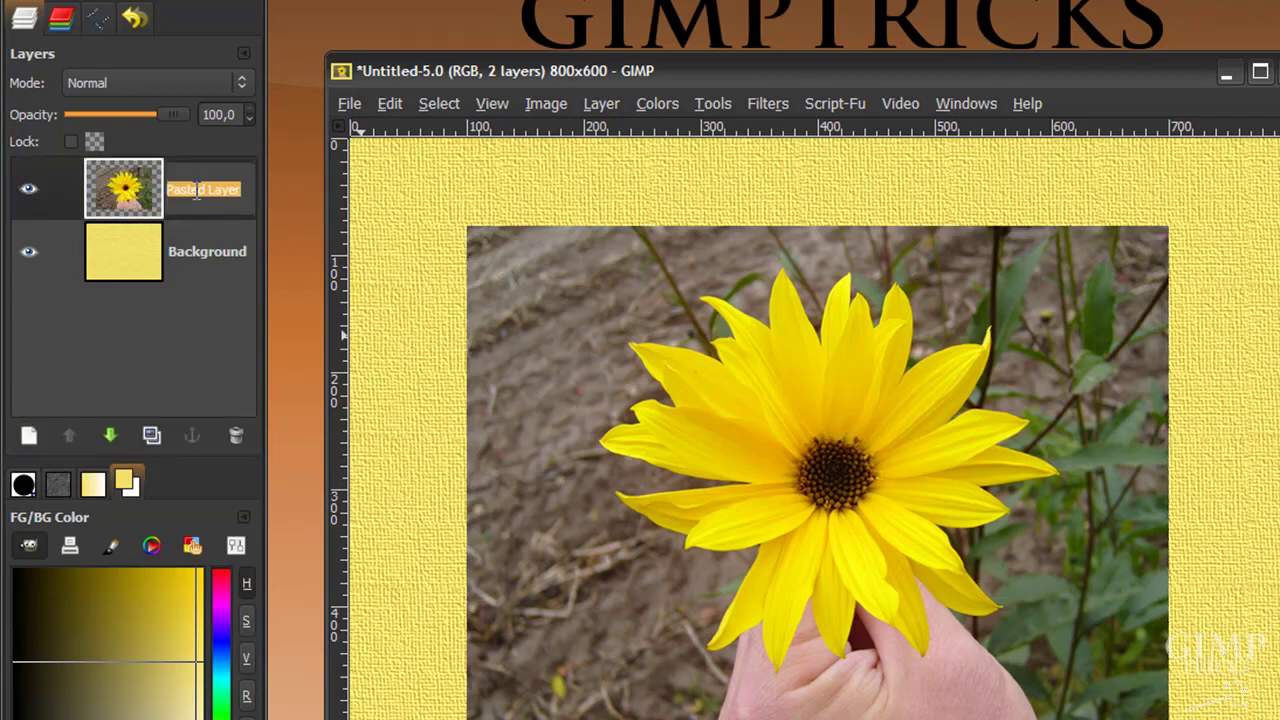
{"action": "type", "text": "right"}
{"action": "key", "text": "Return"}
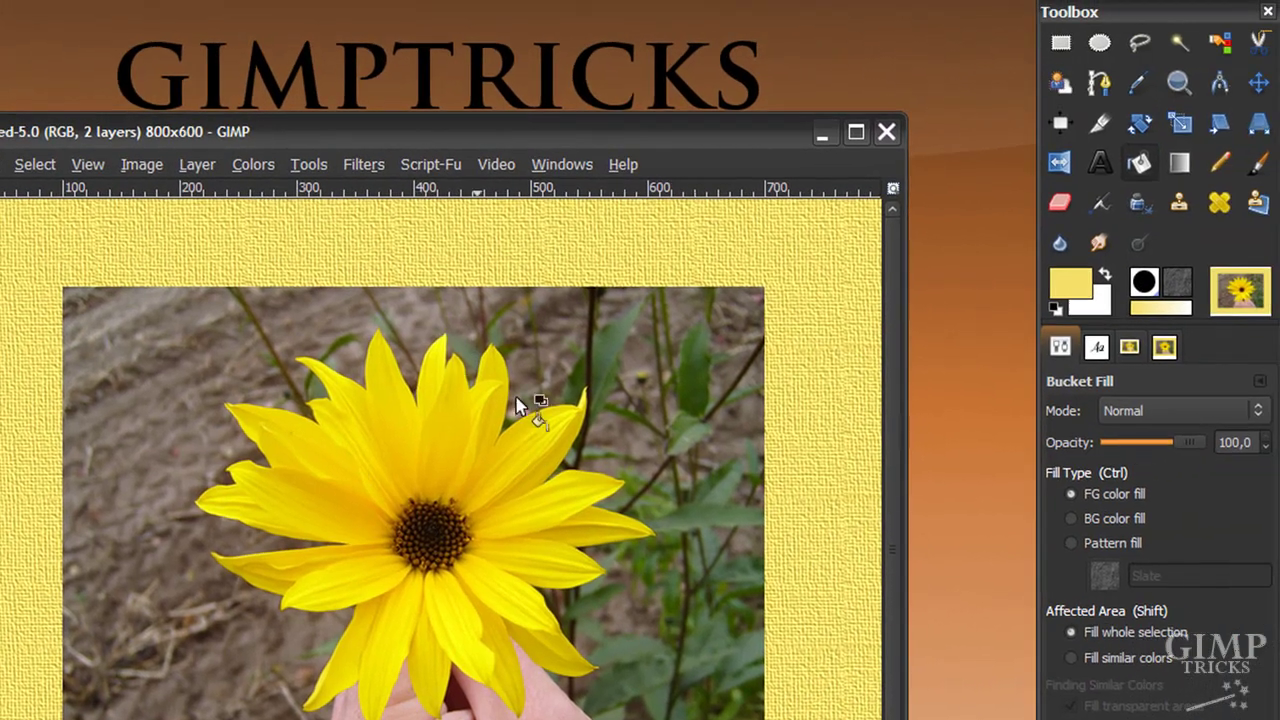
Free-select the photo's right half through the flower's centre and roughen the edge with Select > Distort.
{"action": "left_click", "coordinate": [1139, 45]}
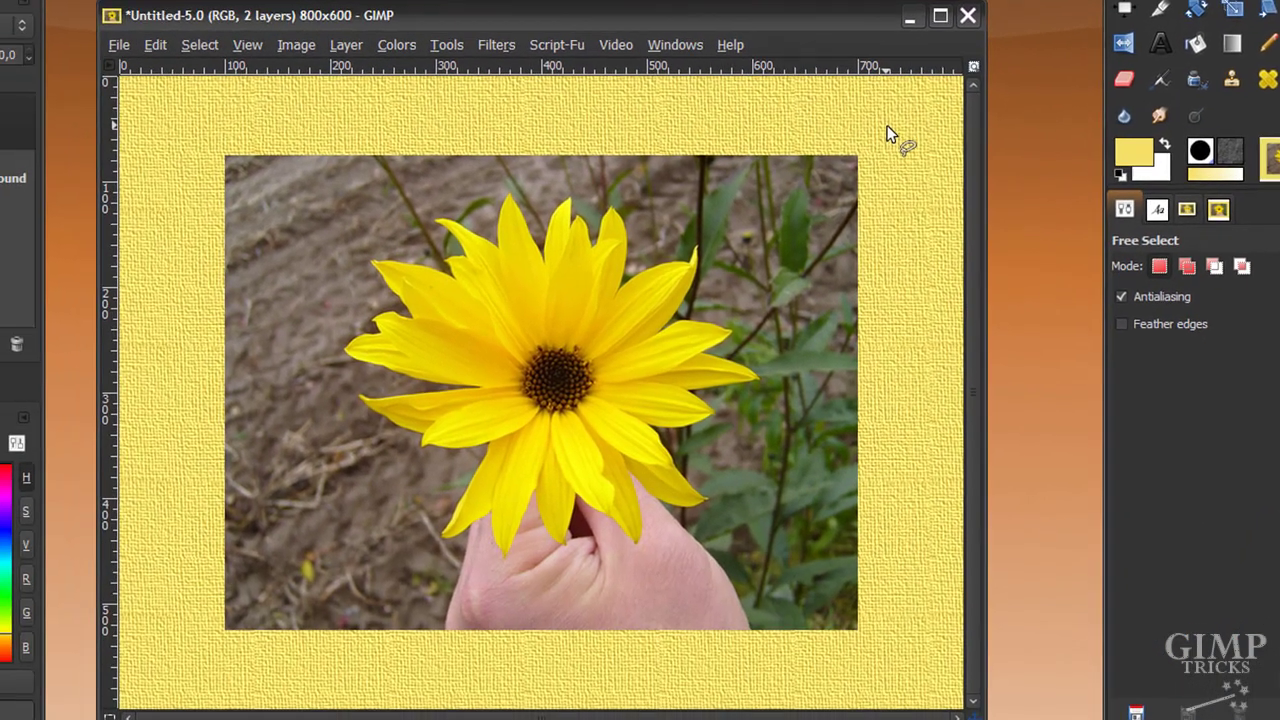
{"action": "left_click", "coordinate": [886, 127]}
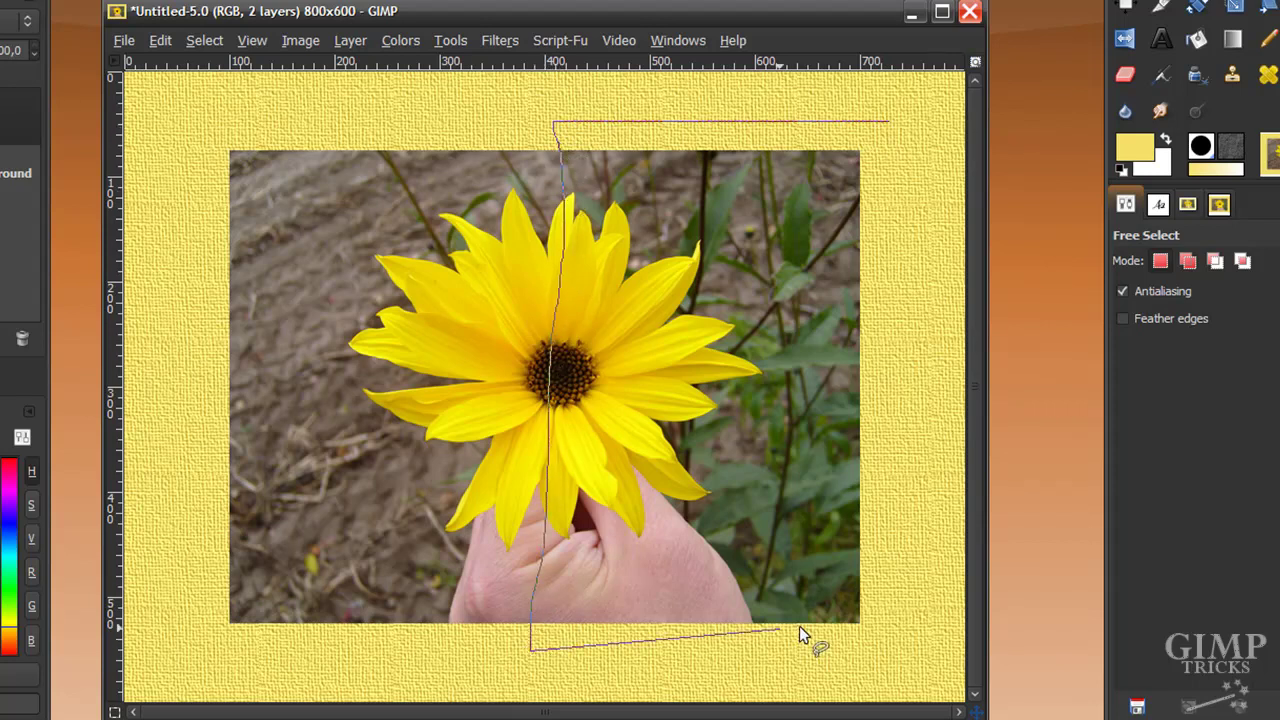
{"action": "left_click", "coordinate": [908, 646]}
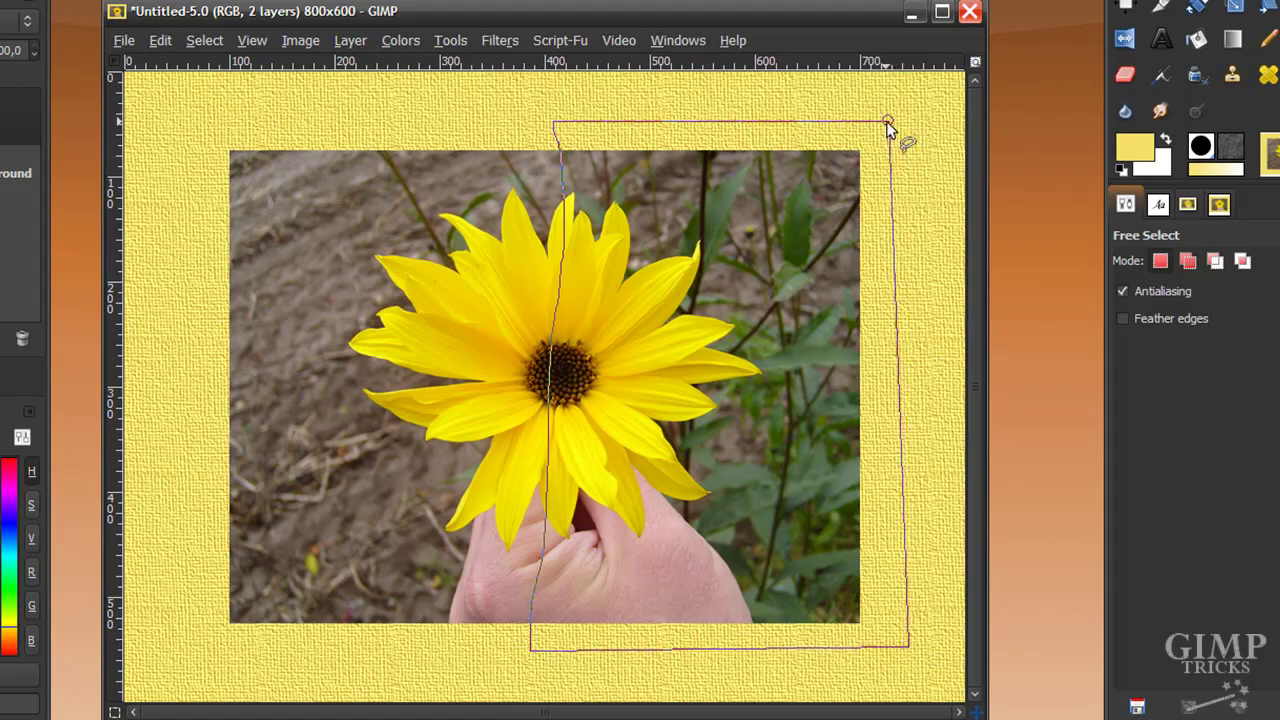
{"action": "left_click", "coordinate": [887, 126]}
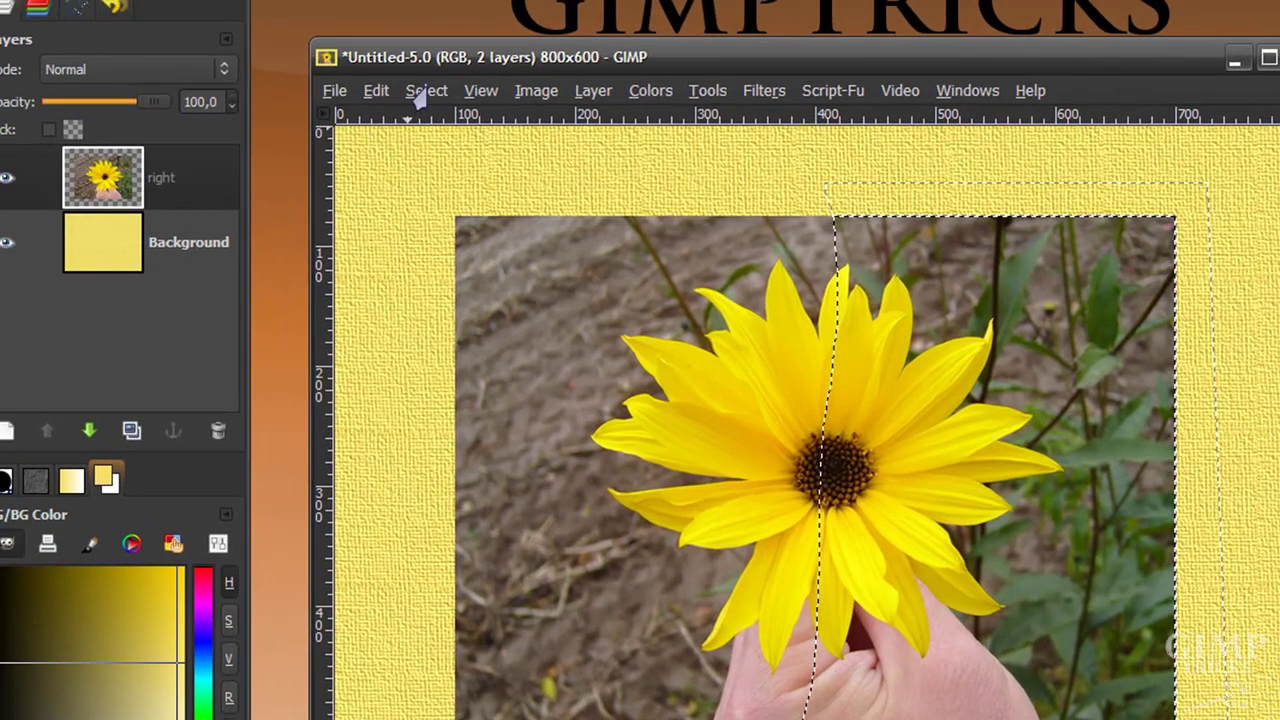
{"action": "left_click", "coordinate": [419, 89]}
{"action": "left_click", "coordinate": [457, 446]}
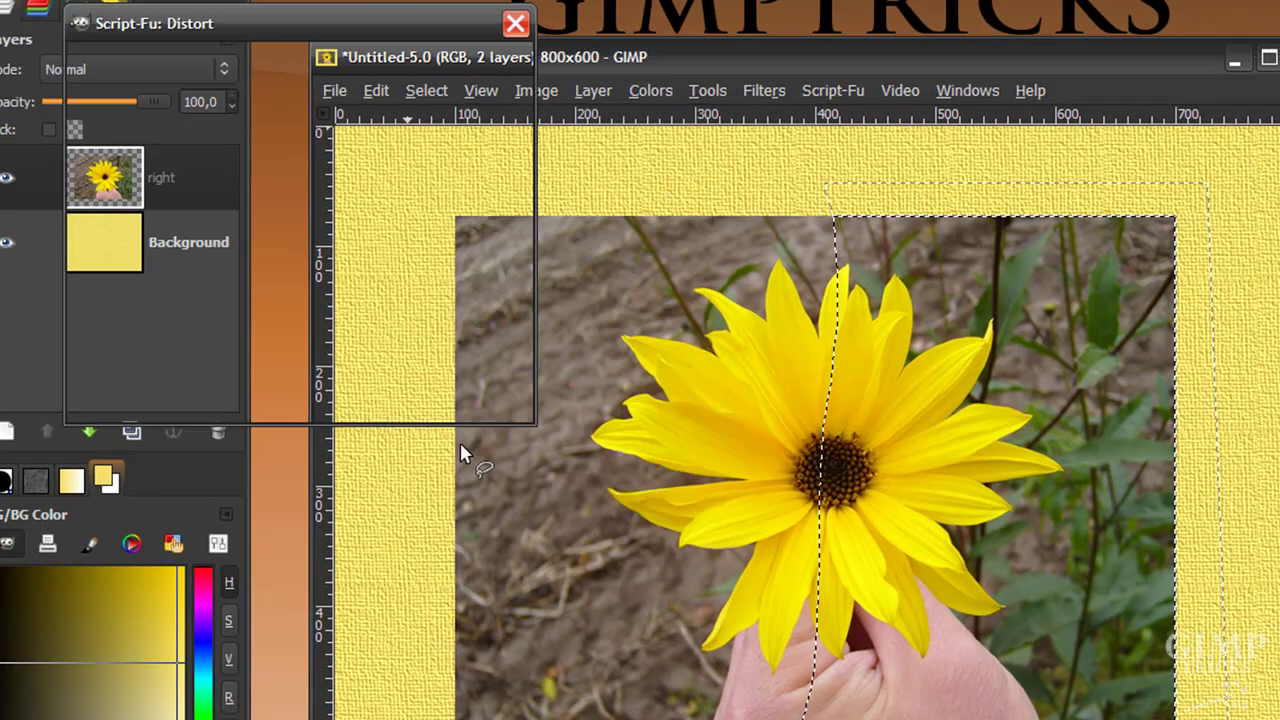
{"action": "left_click", "coordinate": [360, 391]}
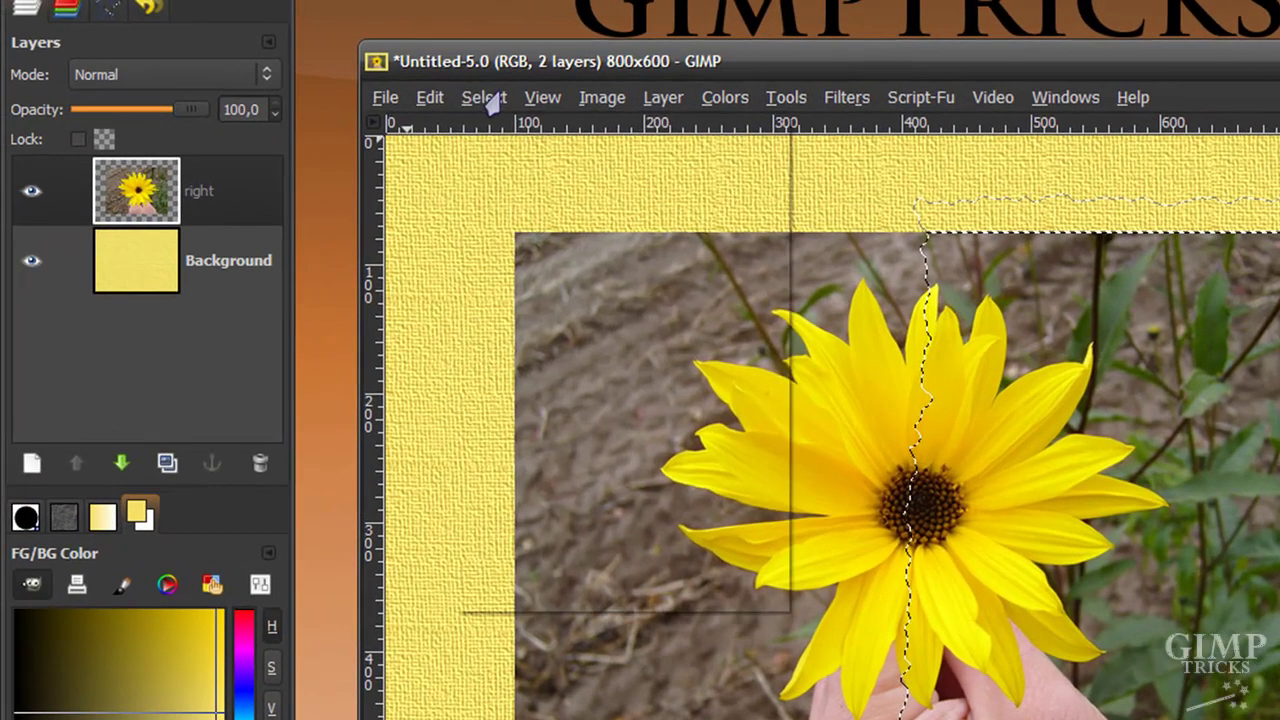
Invert the selection, then copy and paste the torn piece as a new layer named 'left'.
{"action": "left_click", "coordinate": [488, 100]}
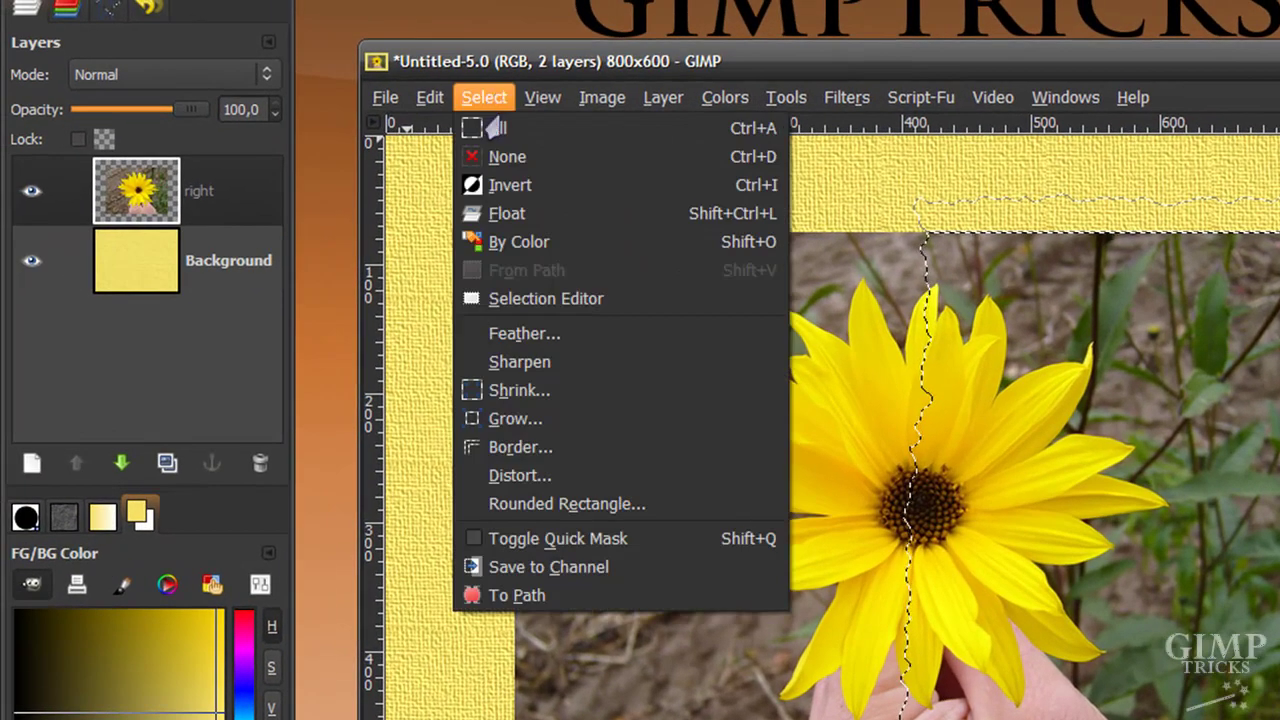
{"action": "left_click", "coordinate": [502, 186]}
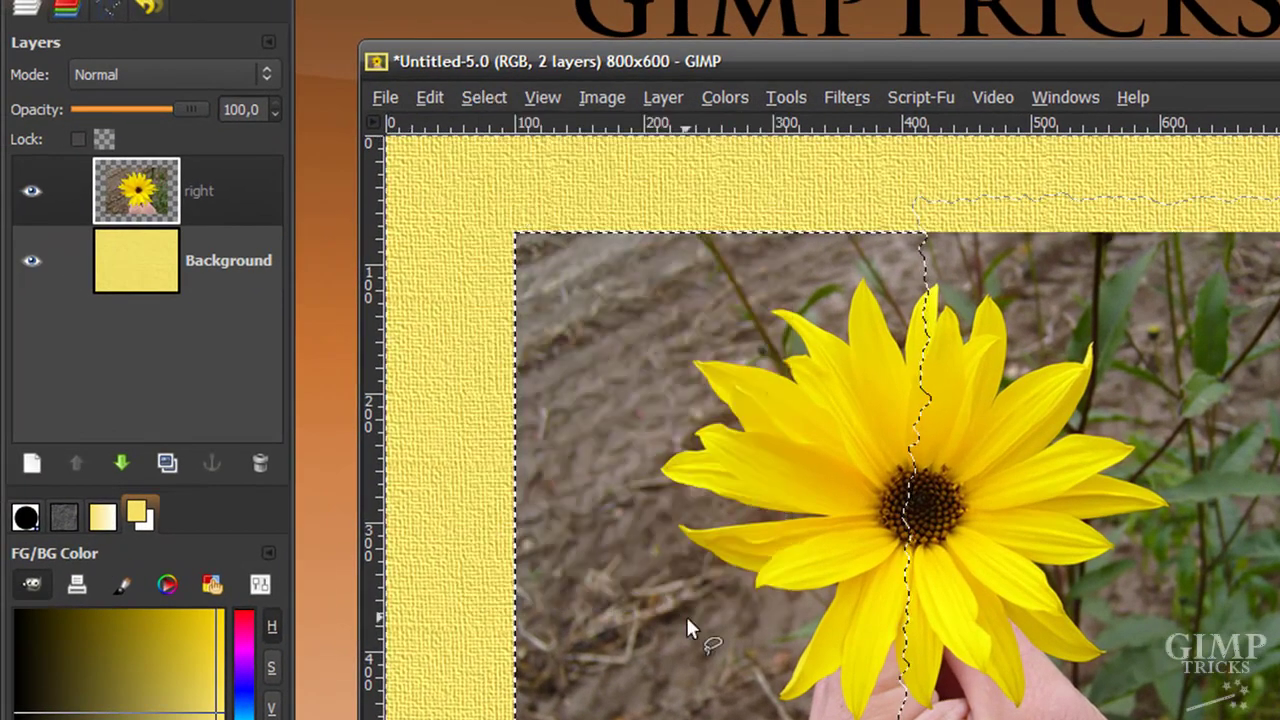
{"action": "left_click", "coordinate": [430, 100]}
{"action": "left_click", "coordinate": [470, 280]}
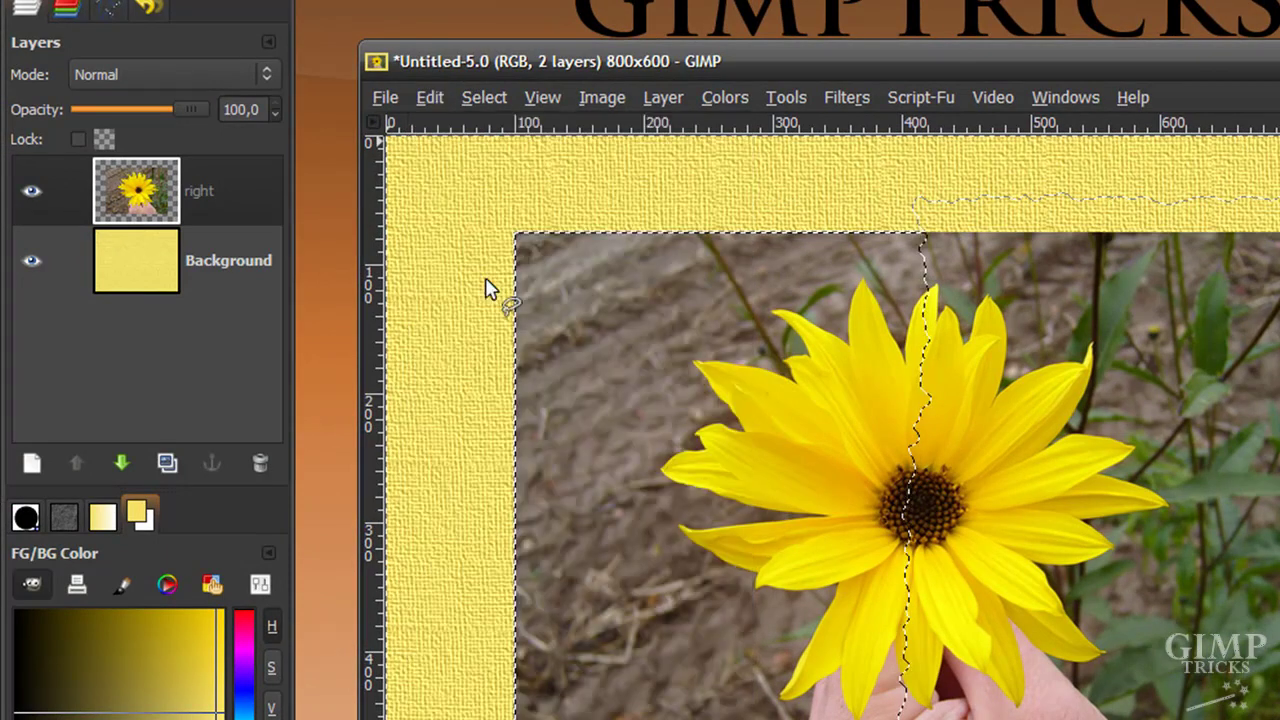
{"action": "left_click", "coordinate": [430, 97]}
{"action": "left_click", "coordinate": [470, 332]}
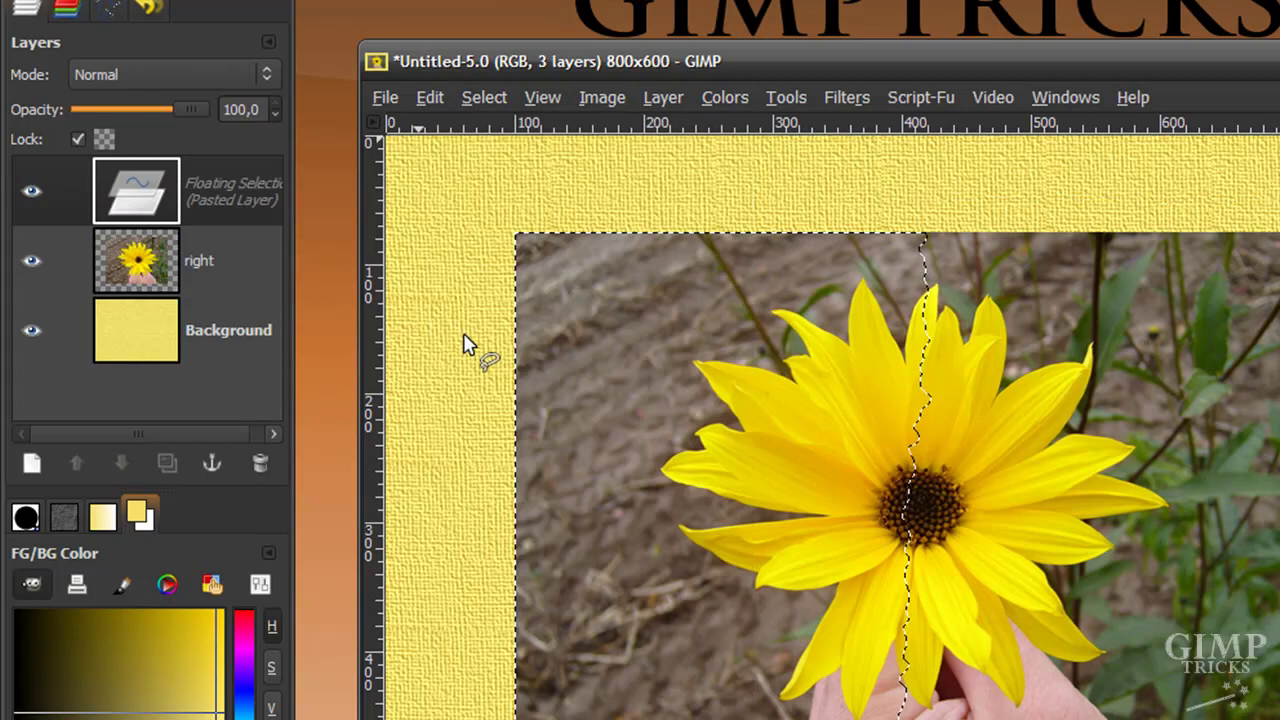
{"action": "left_click", "coordinate": [28, 466]}
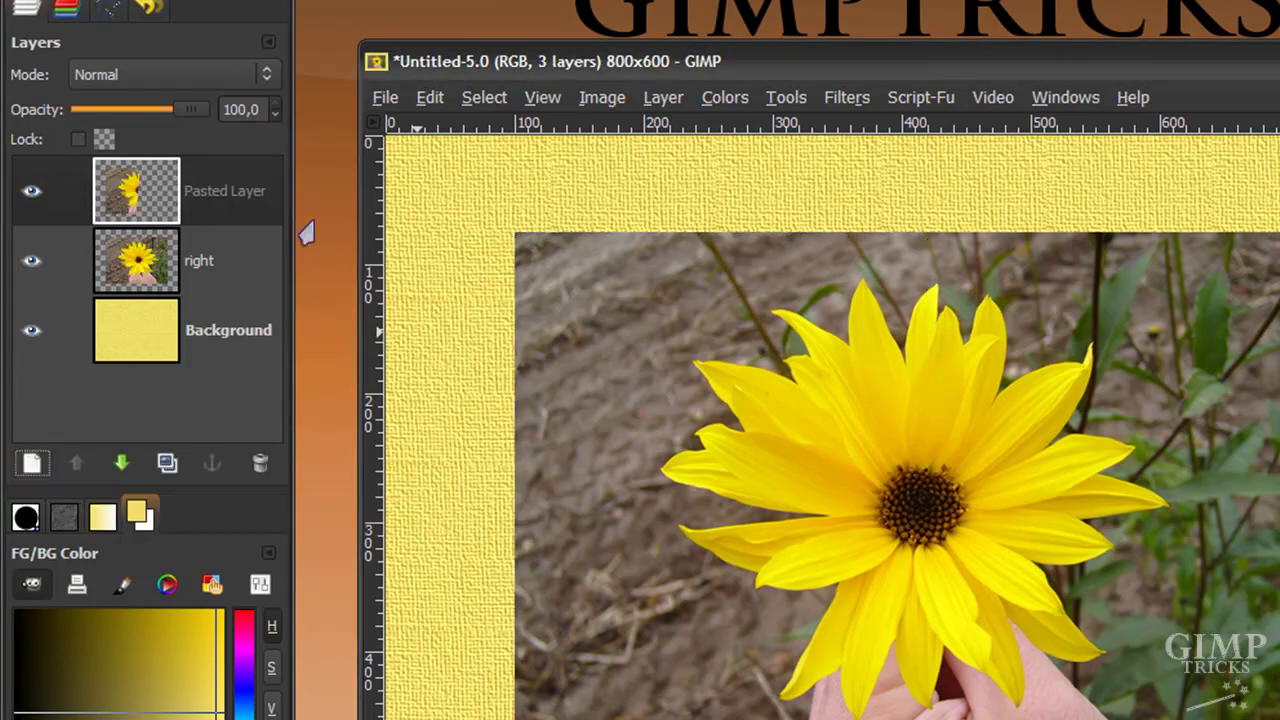
{"action": "double_click", "coordinate": [216, 190]}
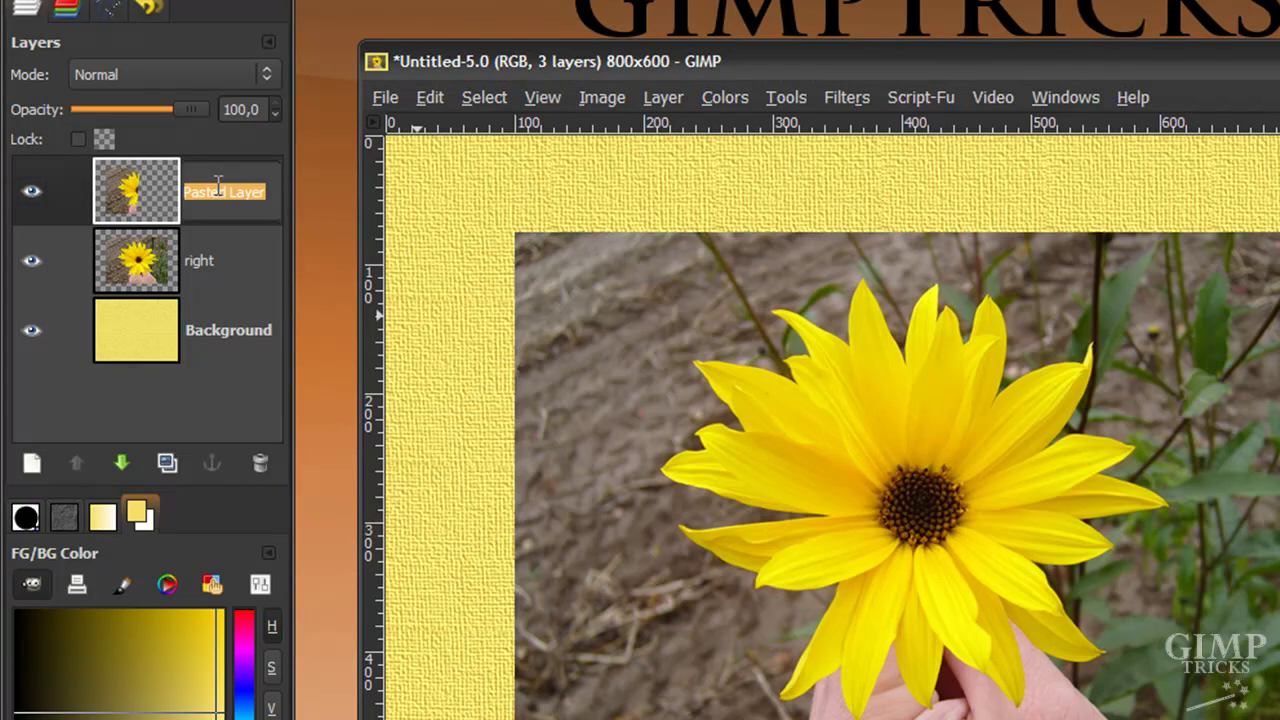
{"action": "type", "text": "left"}
{"action": "key", "text": "Return"}
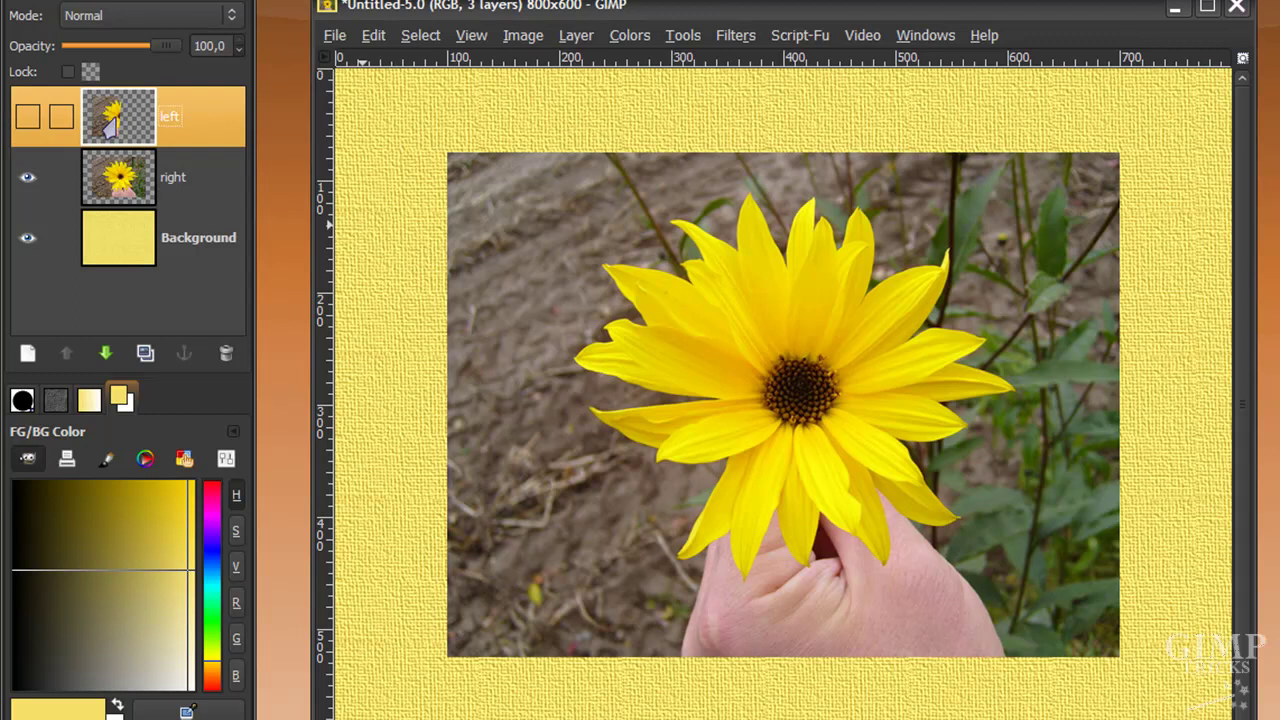
Load the left layer's alpha as a selection and fill that area of the right layer white.
{"action": "right_click", "coordinate": [109, 122]}
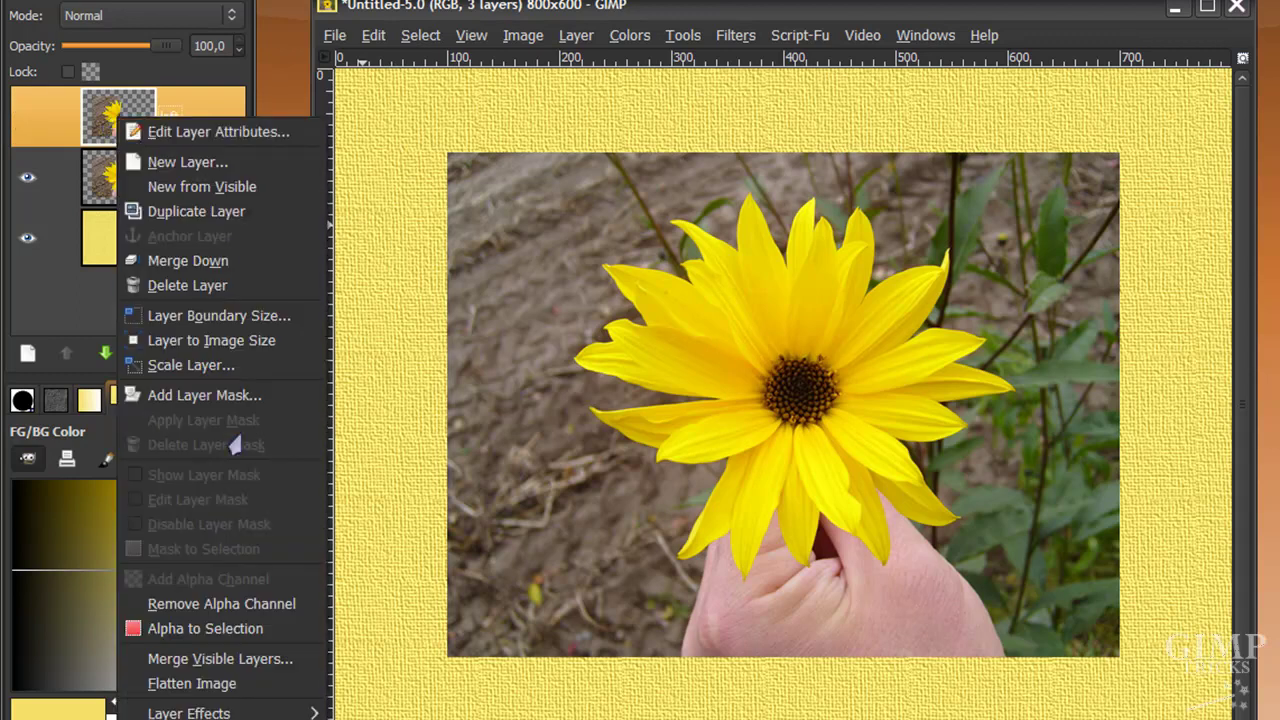
{"action": "left_click", "coordinate": [205, 628]}
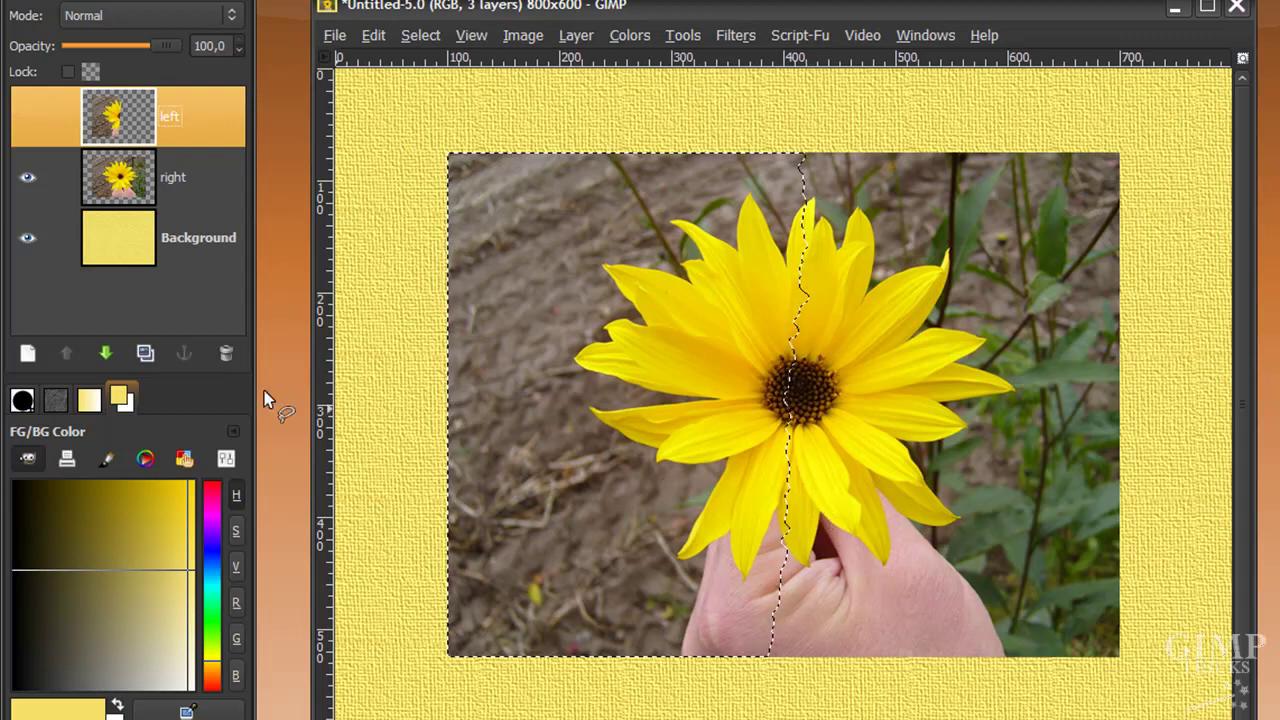
{"action": "left_click", "coordinate": [118, 177]}
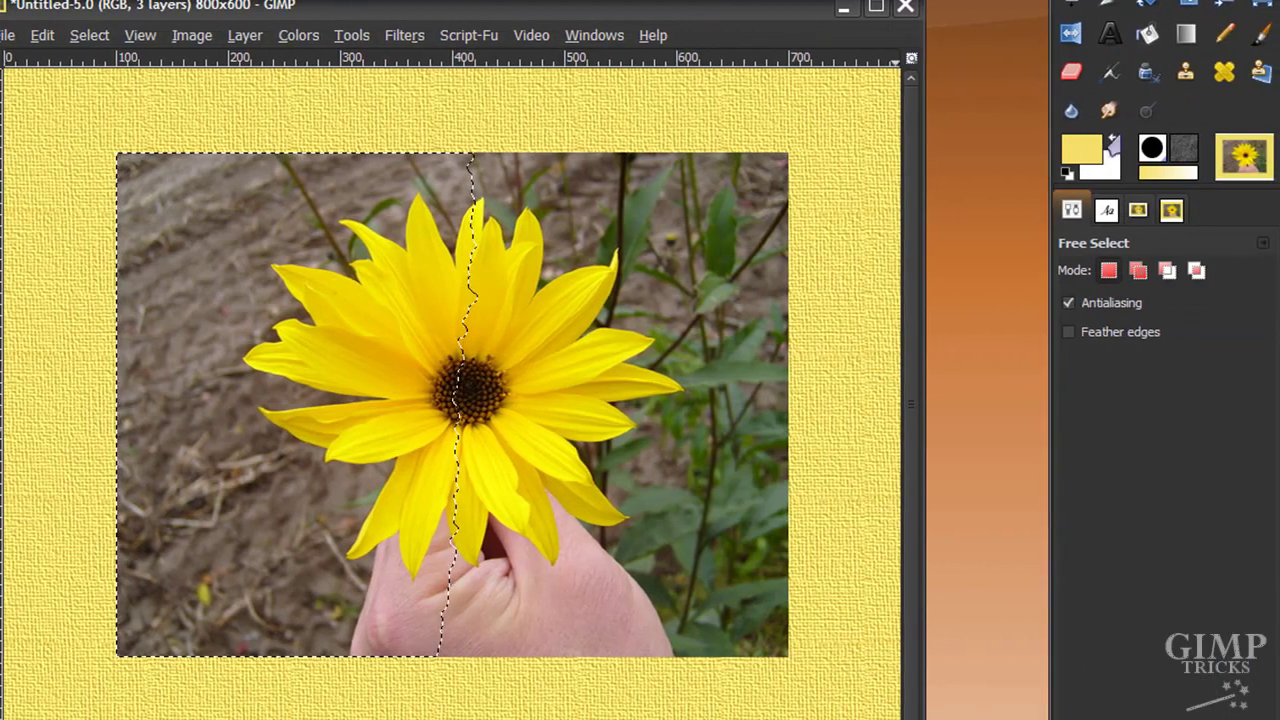
{"action": "key", "text": "x"}
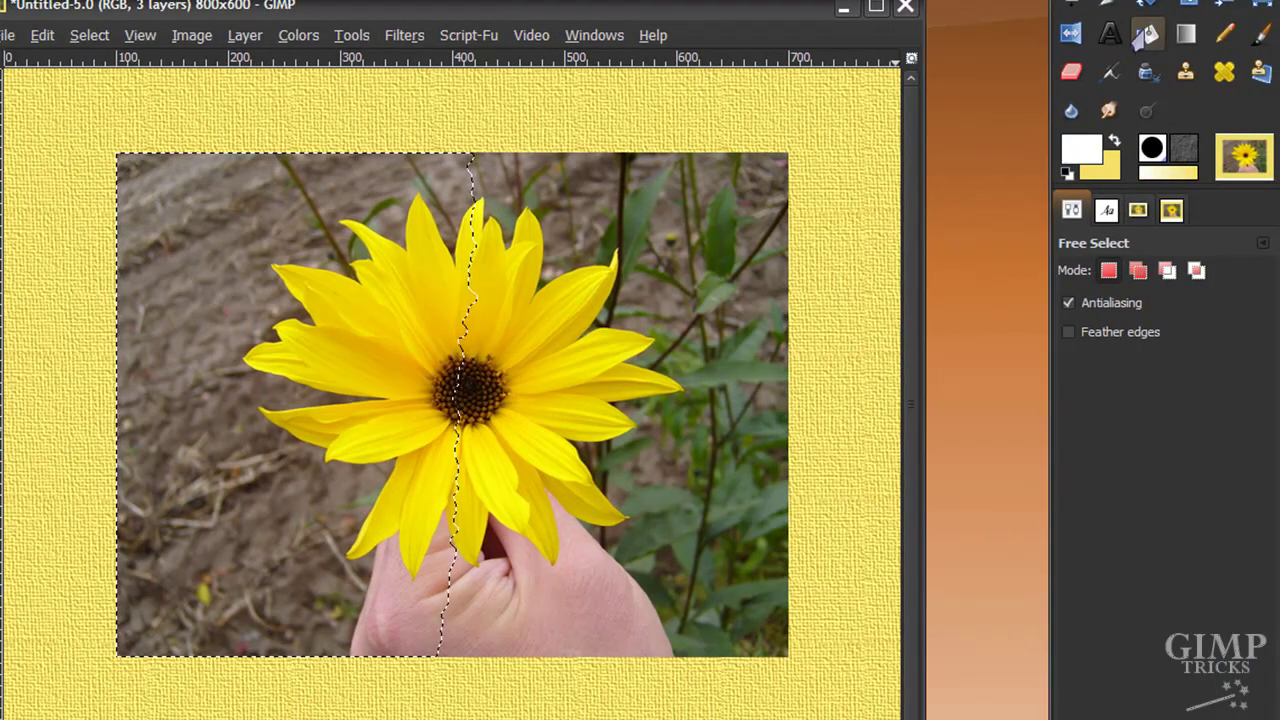
{"action": "left_click", "coordinate": [1147, 34]}
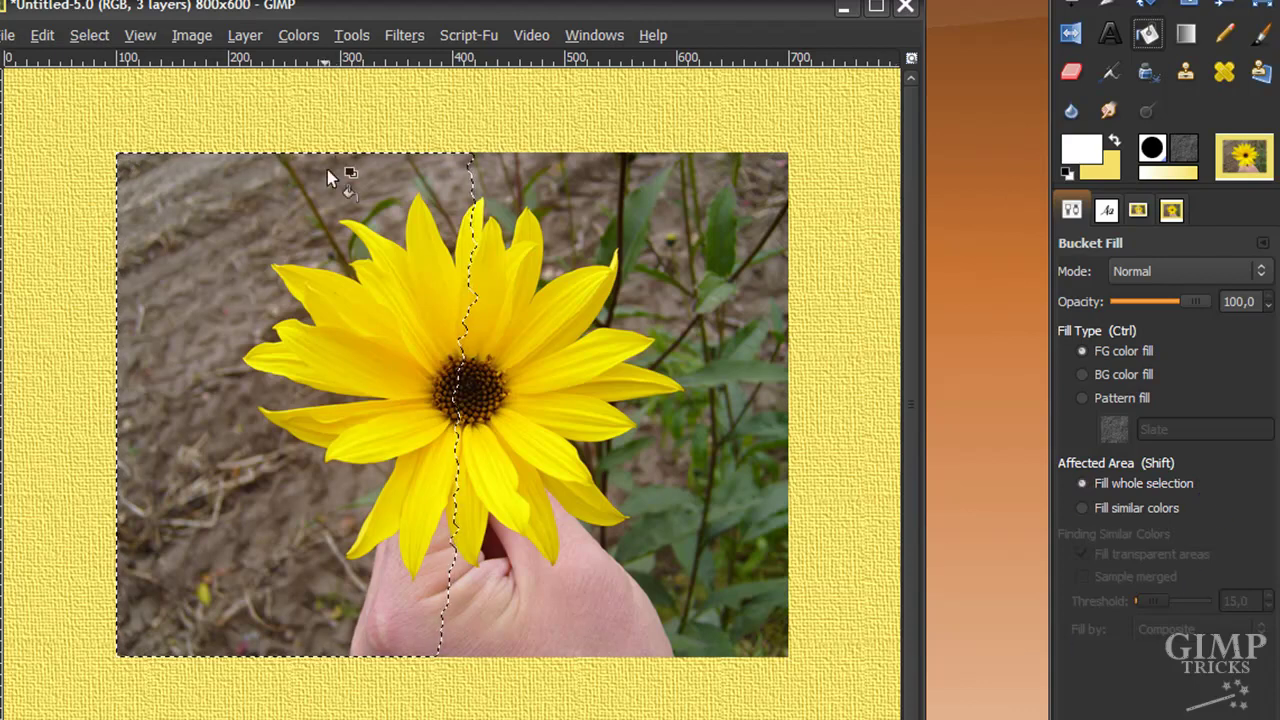
{"action": "left_click", "coordinate": [324, 347]}
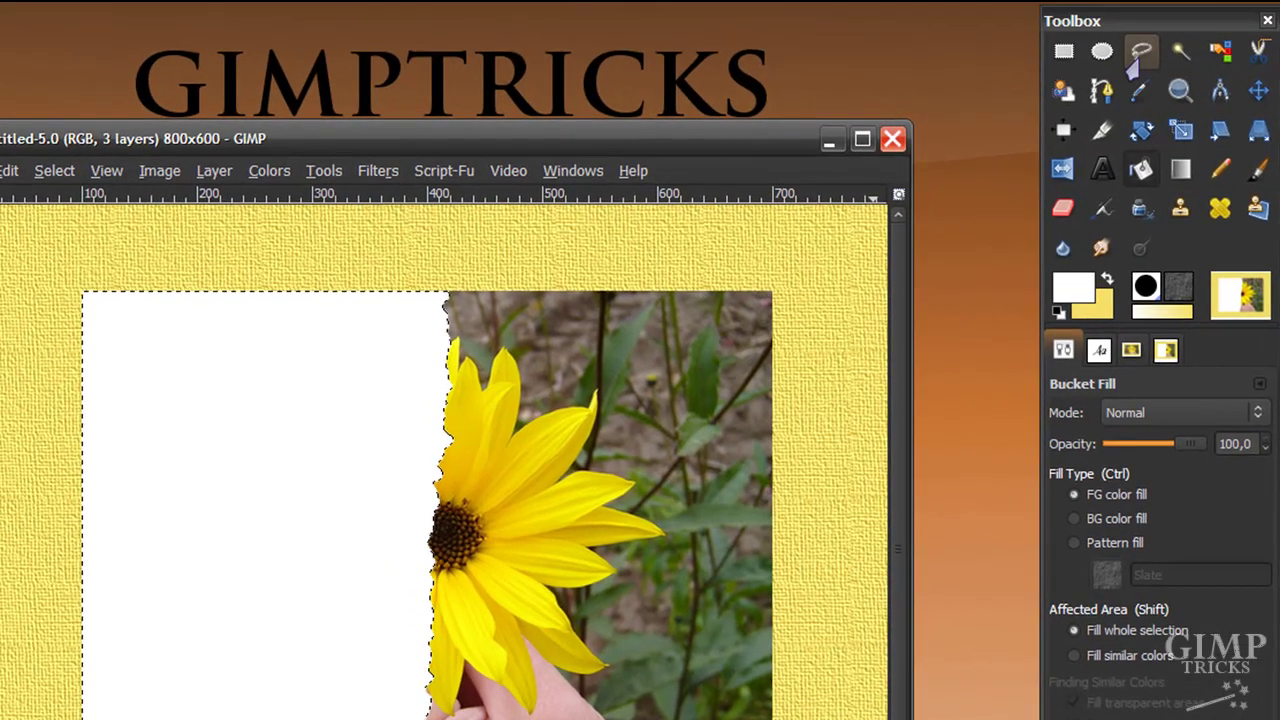
{"action": "left_click", "coordinate": [1138, 56]}
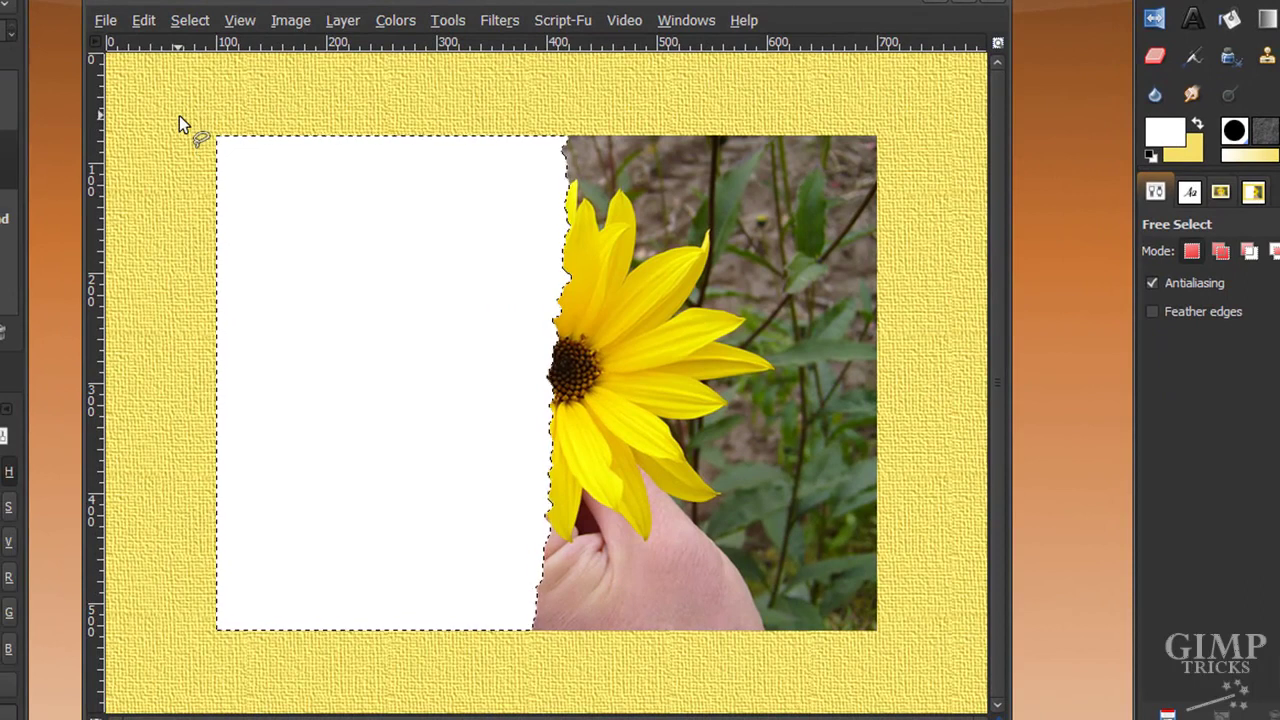
Lasso the white left area, tracing the ragged edge by the flower and extending past the photo border.
{"action": "left_click", "coordinate": [179, 115]}
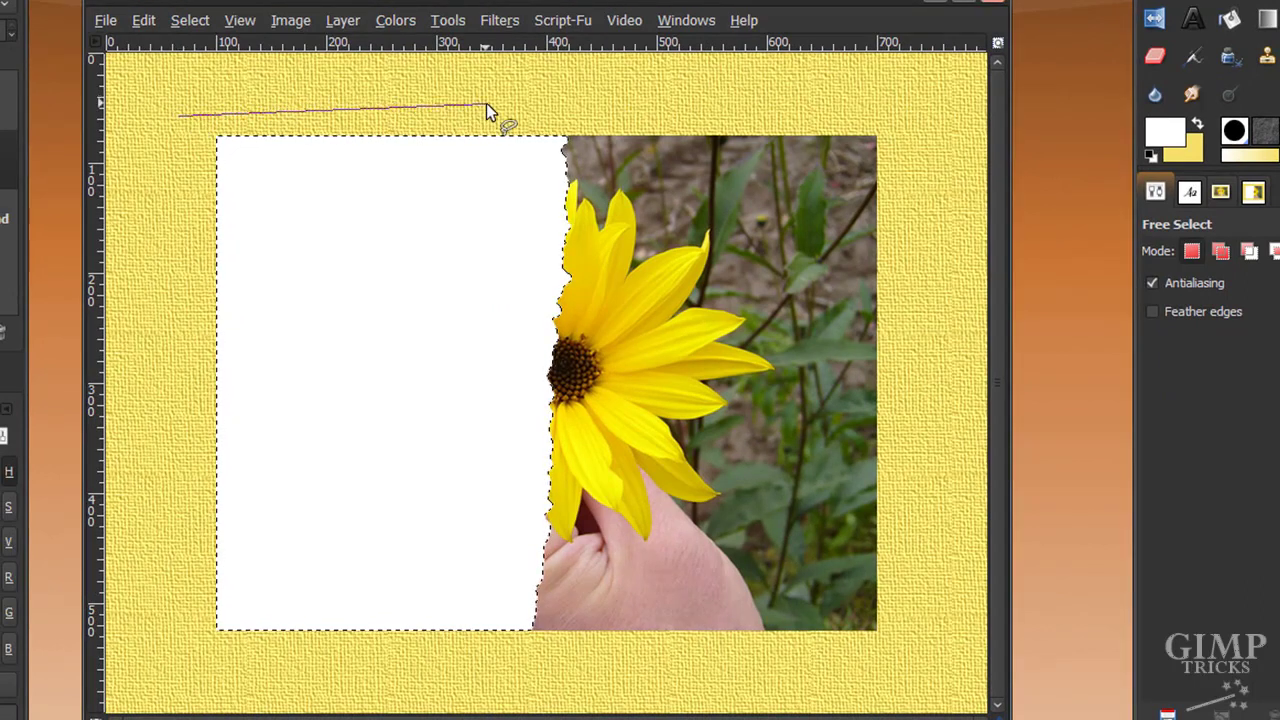
{"action": "left_click", "coordinate": [548, 117]}
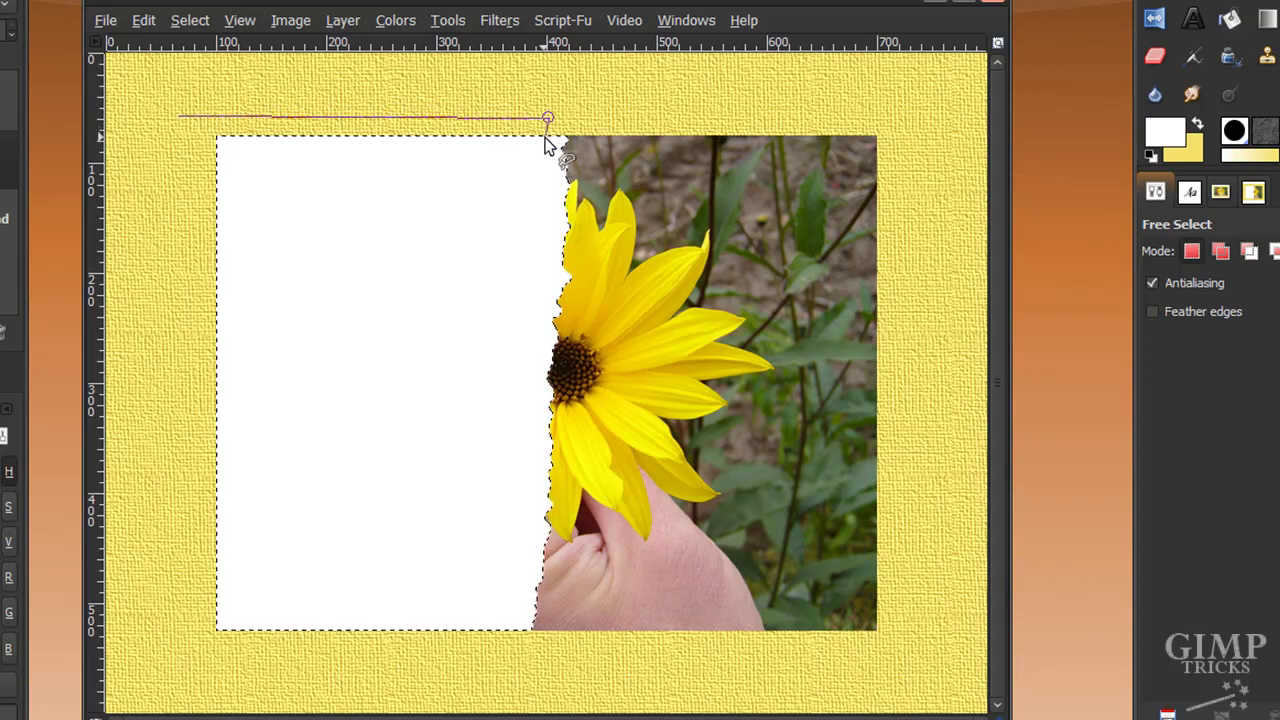
{"action": "left_click_drag", "start_coordinate": [548, 180], "coordinate": [537, 305]}
{"action": "left_click_drag", "start_coordinate": [537, 352], "coordinate": [515, 646]}
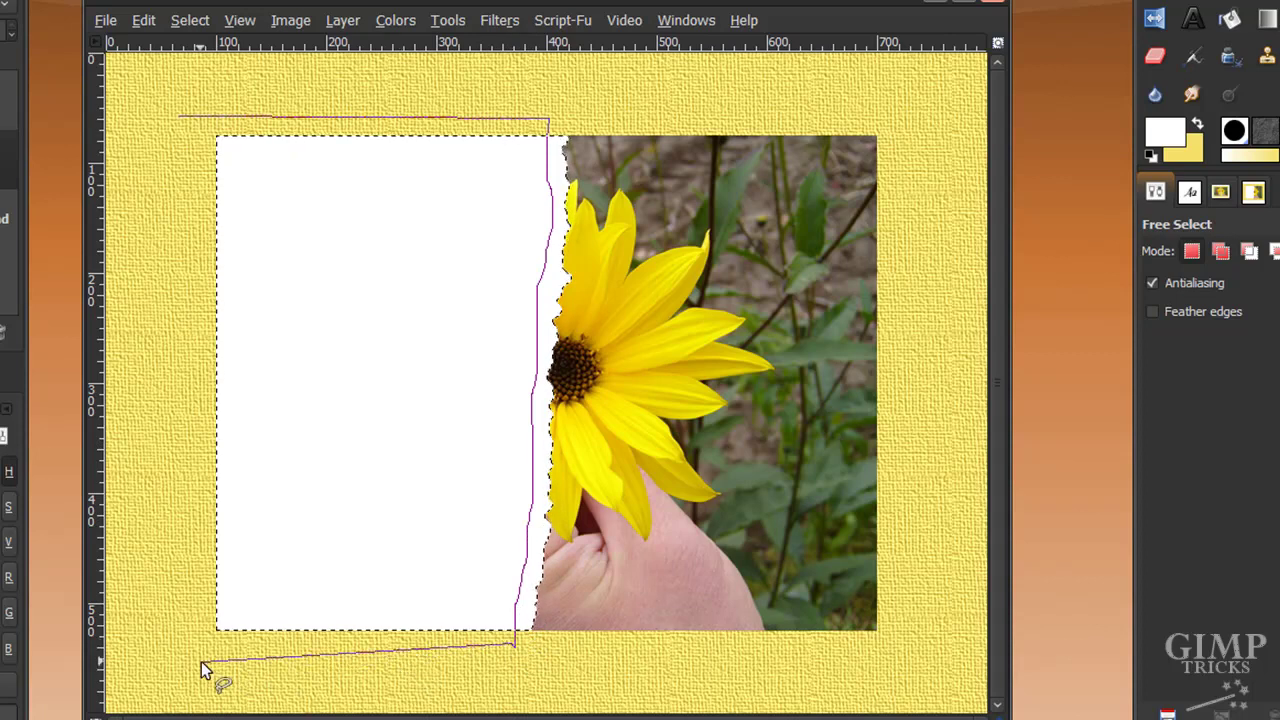
{"action": "mouse_move", "coordinate": [196, 653]}
{"action": "left_mouse_down"}
{"action": "mouse_move", "coordinate": [171, 240]}
{"action": "mouse_move", "coordinate": [179, 116]}
{"action": "left_mouse_up"}
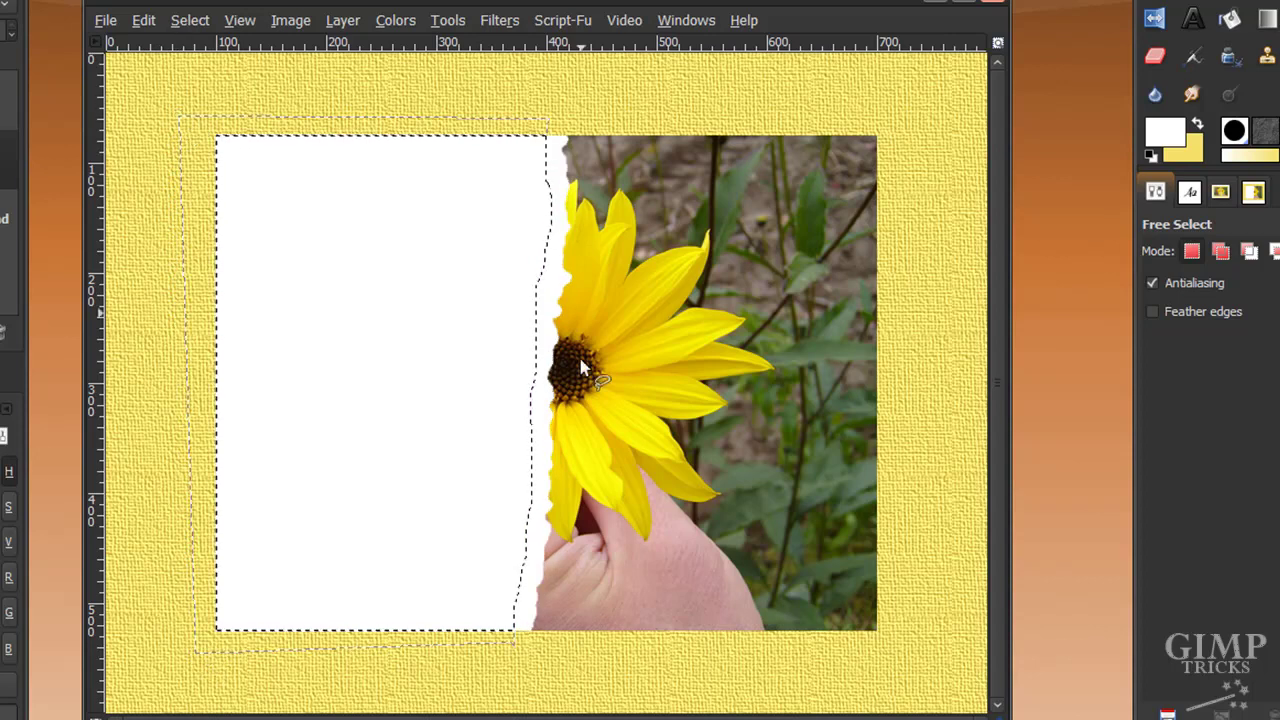
{"action": "left_click", "coordinate": [182, 20]}
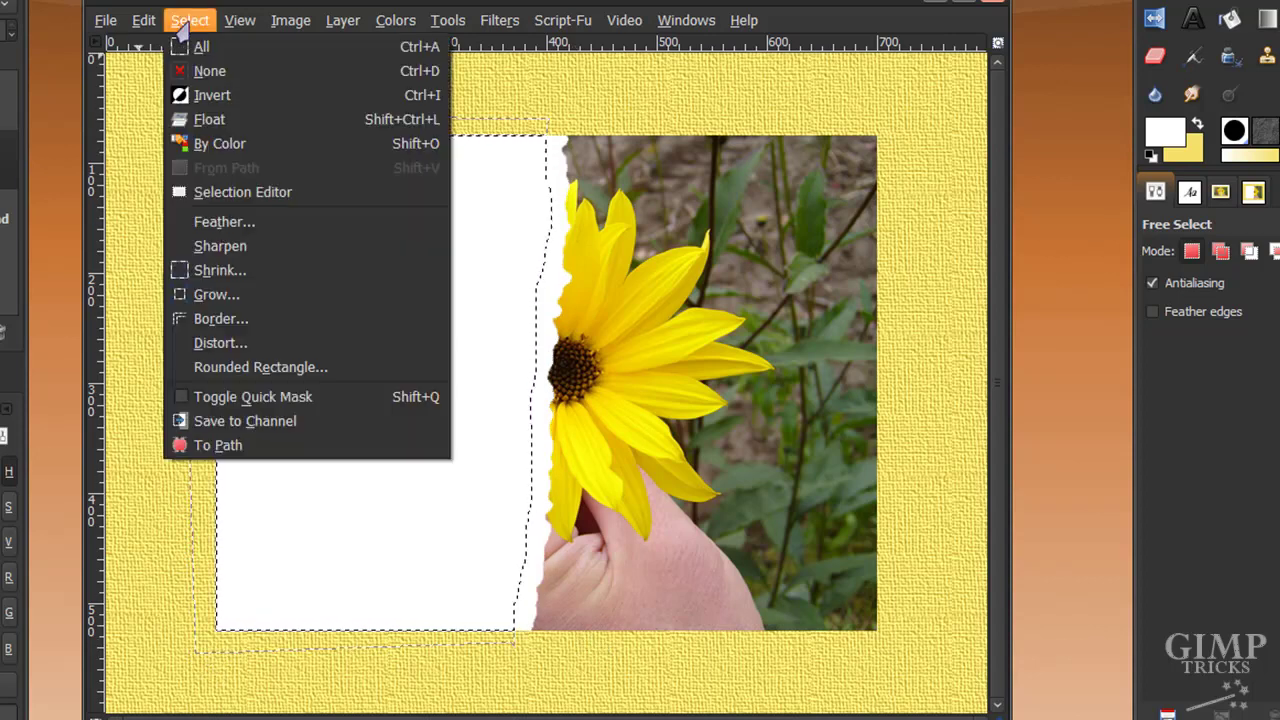
Distort the selection, grow it by 4 pixels, and delete the white area from the right layer.
{"action": "left_click", "coordinate": [278, 343]}
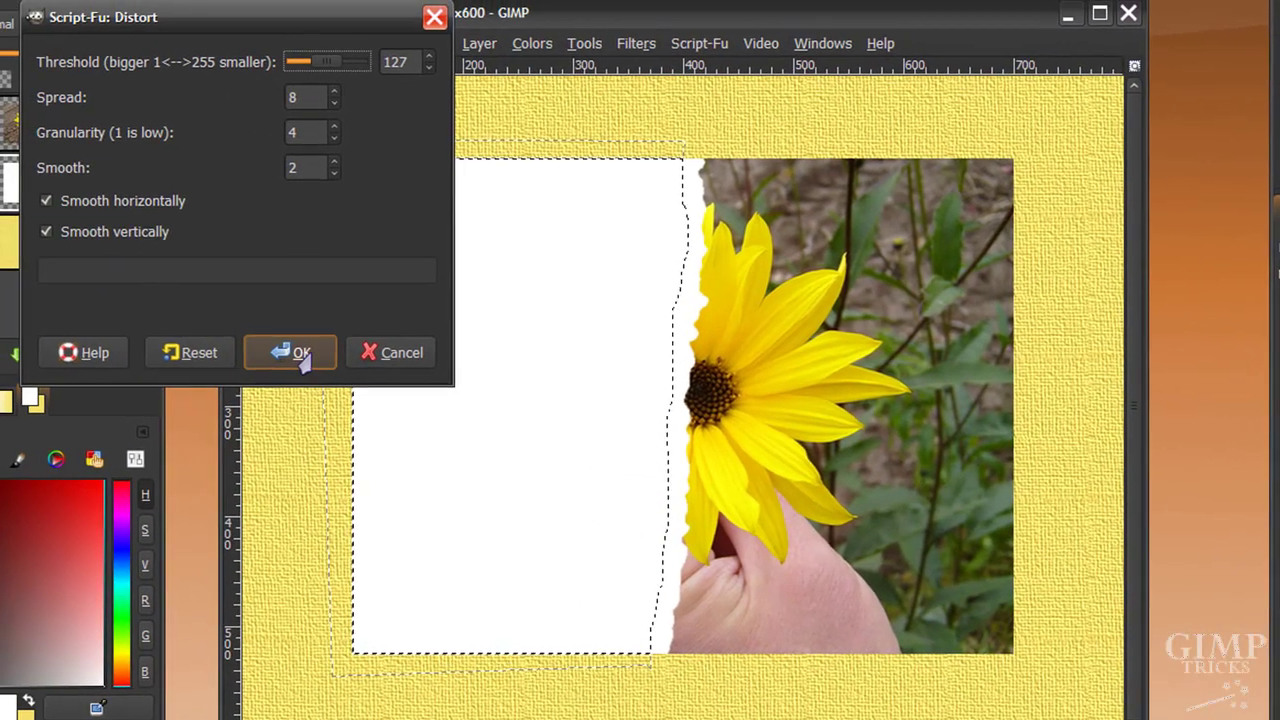
{"action": "left_click", "coordinate": [300, 355]}
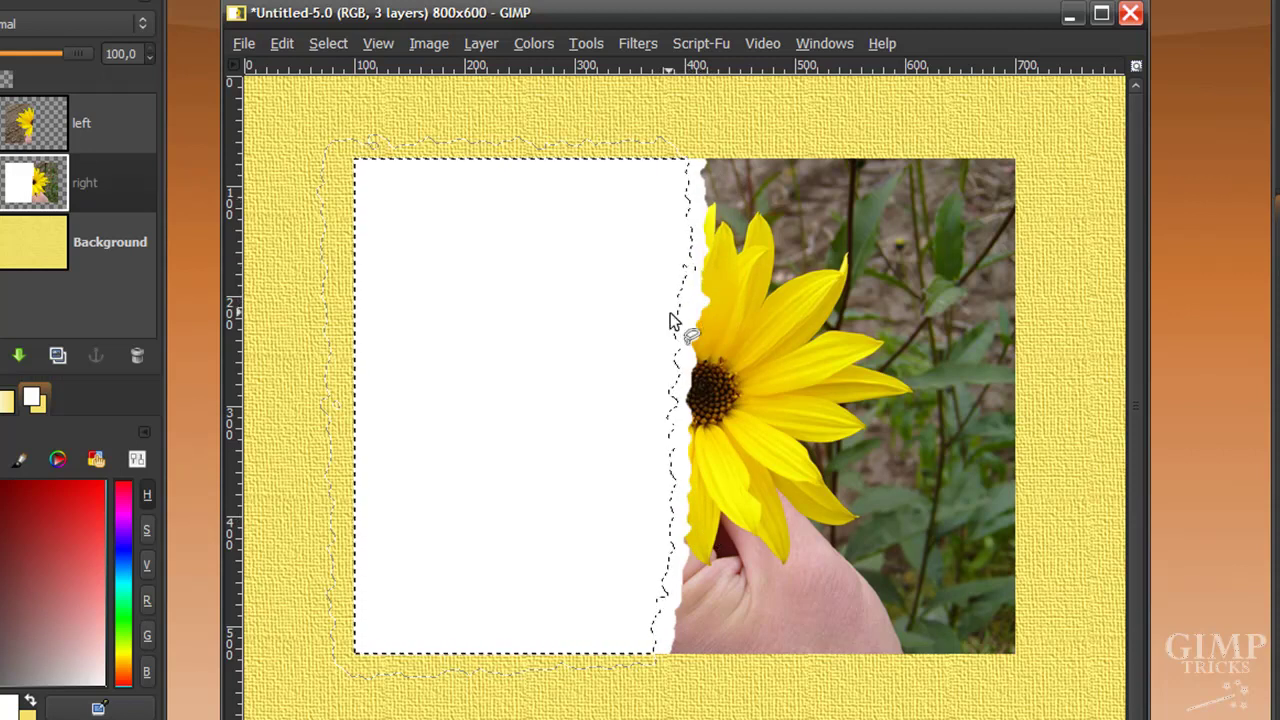
{"action": "left_click", "coordinate": [315, 48]}
{"action": "left_click", "coordinate": [366, 320]}
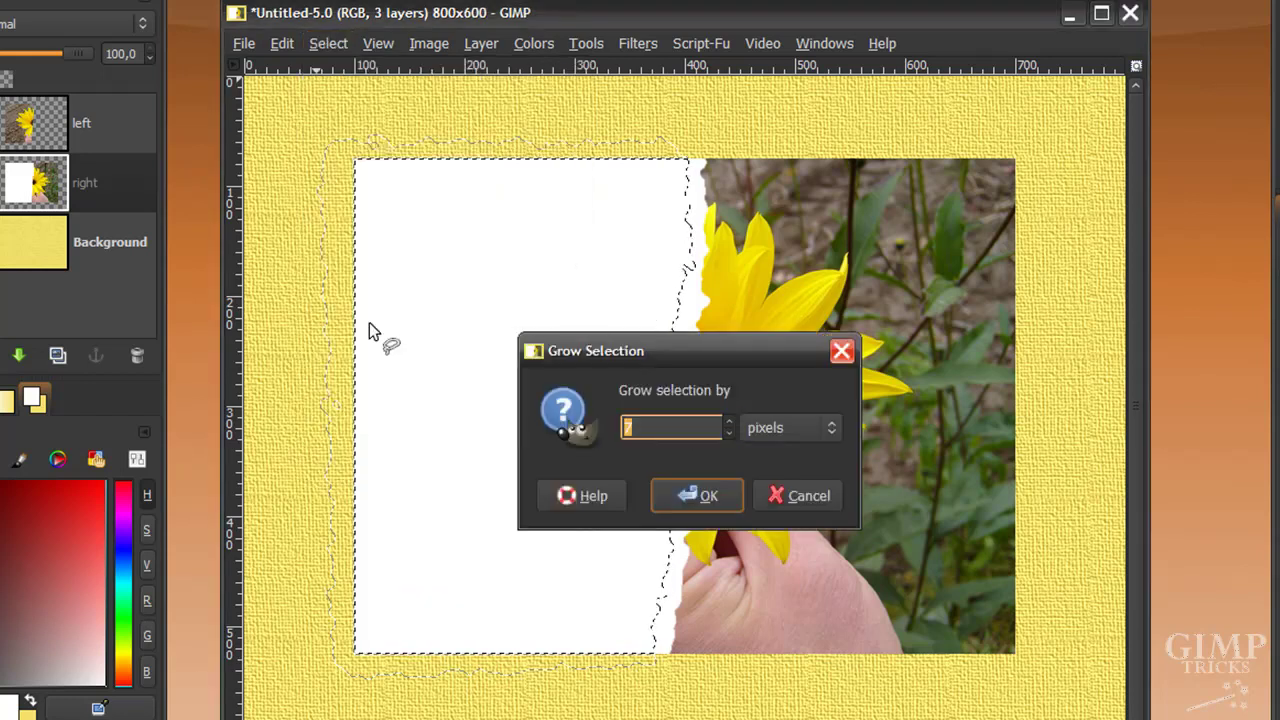
{"action": "left_click_drag", "start_coordinate": [650, 355], "coordinate": [1004, 430]}
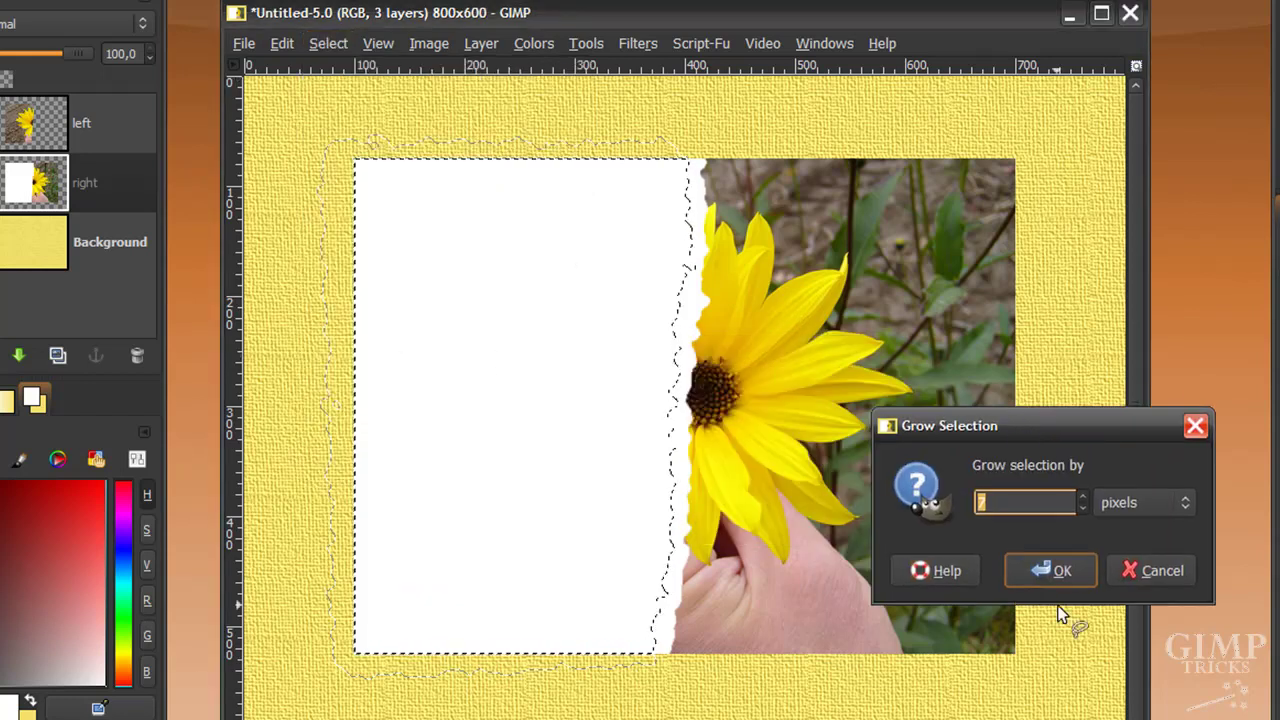
{"action": "type", "text": "4"}
{"action": "left_click", "coordinate": [1050, 570]}
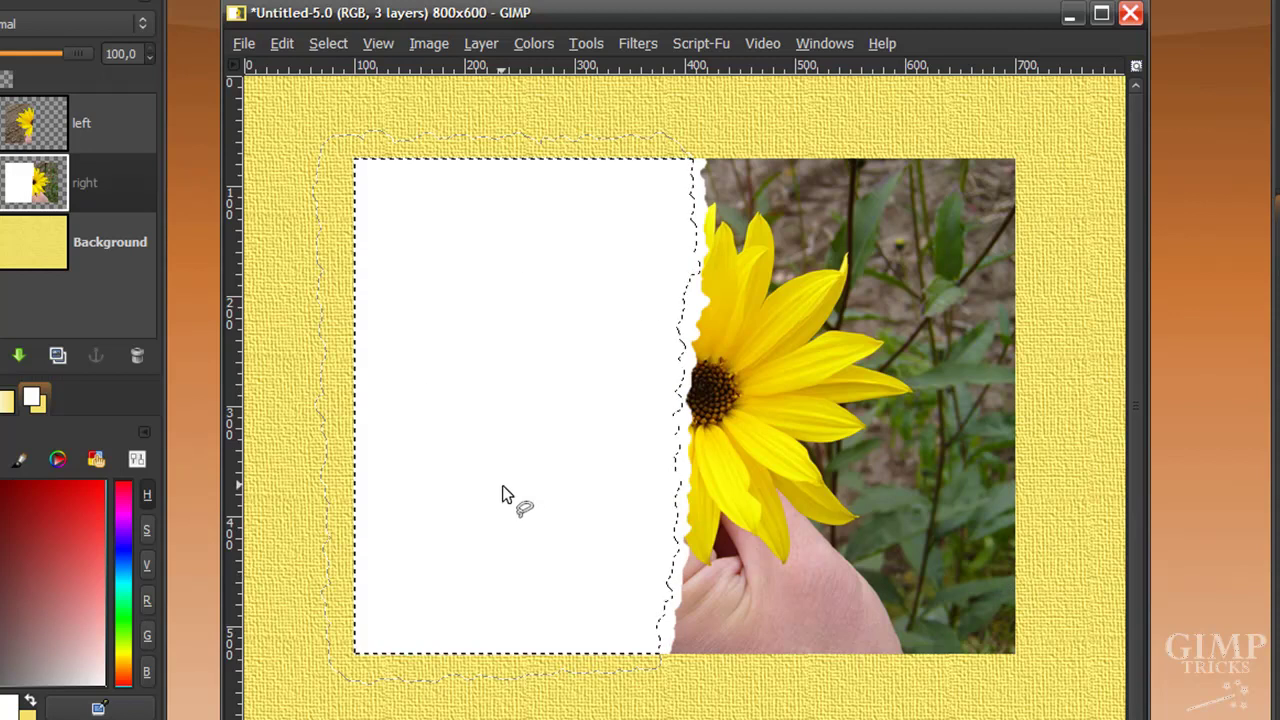
{"action": "key", "text": "Delete"}
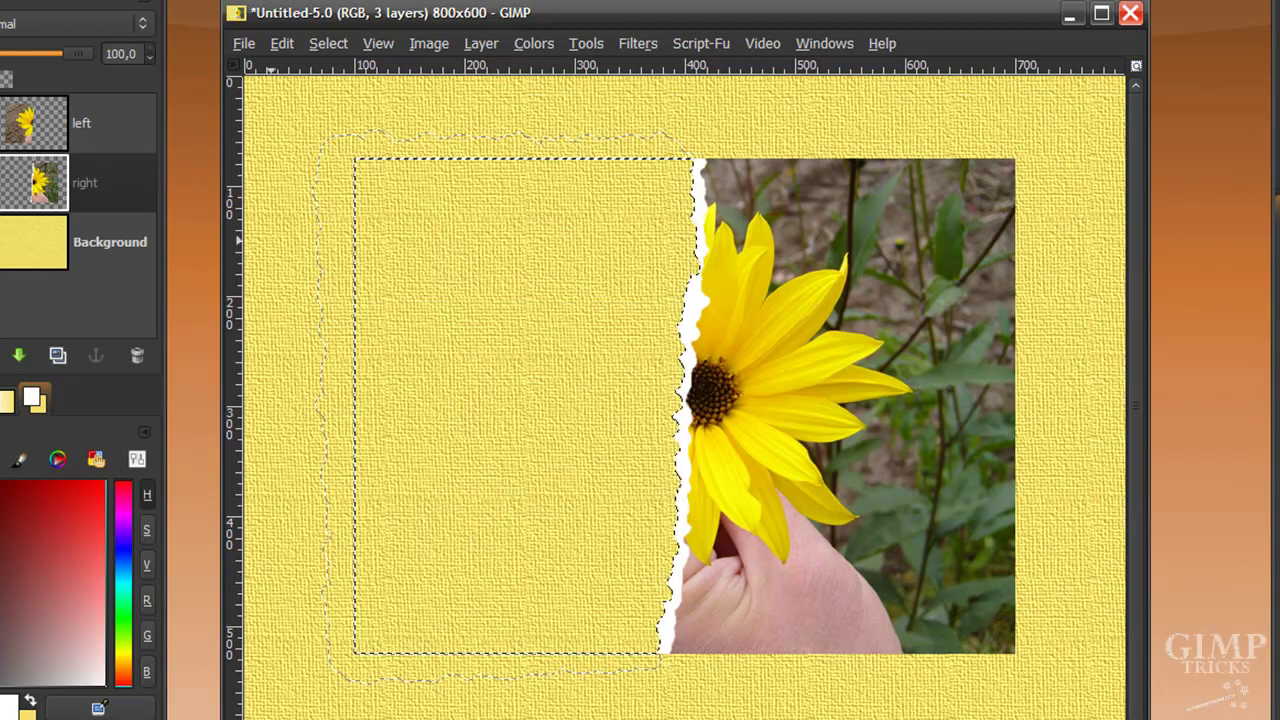
Clear the selection, show the left layer, and load its alpha as a selection.
{"action": "left_click", "coordinate": [322, 48]}
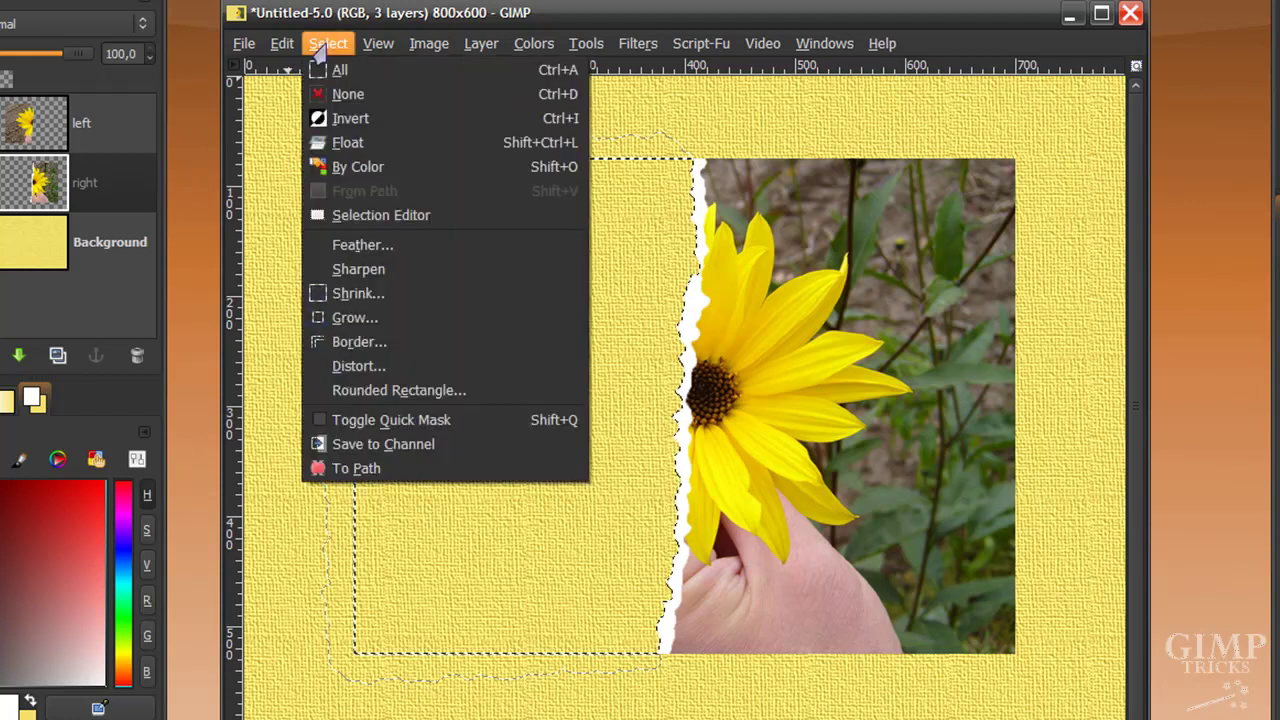
{"action": "left_click", "coordinate": [340, 92]}
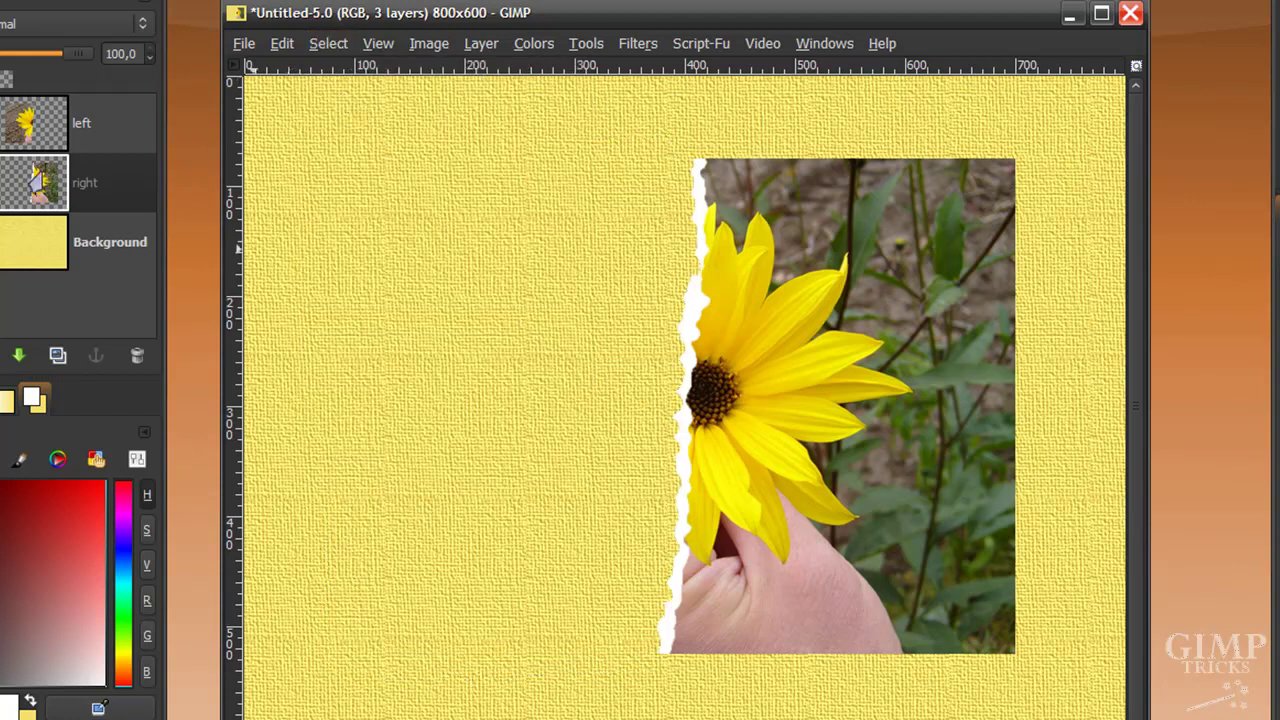
{"action": "left_click", "coordinate": [80, 124]}
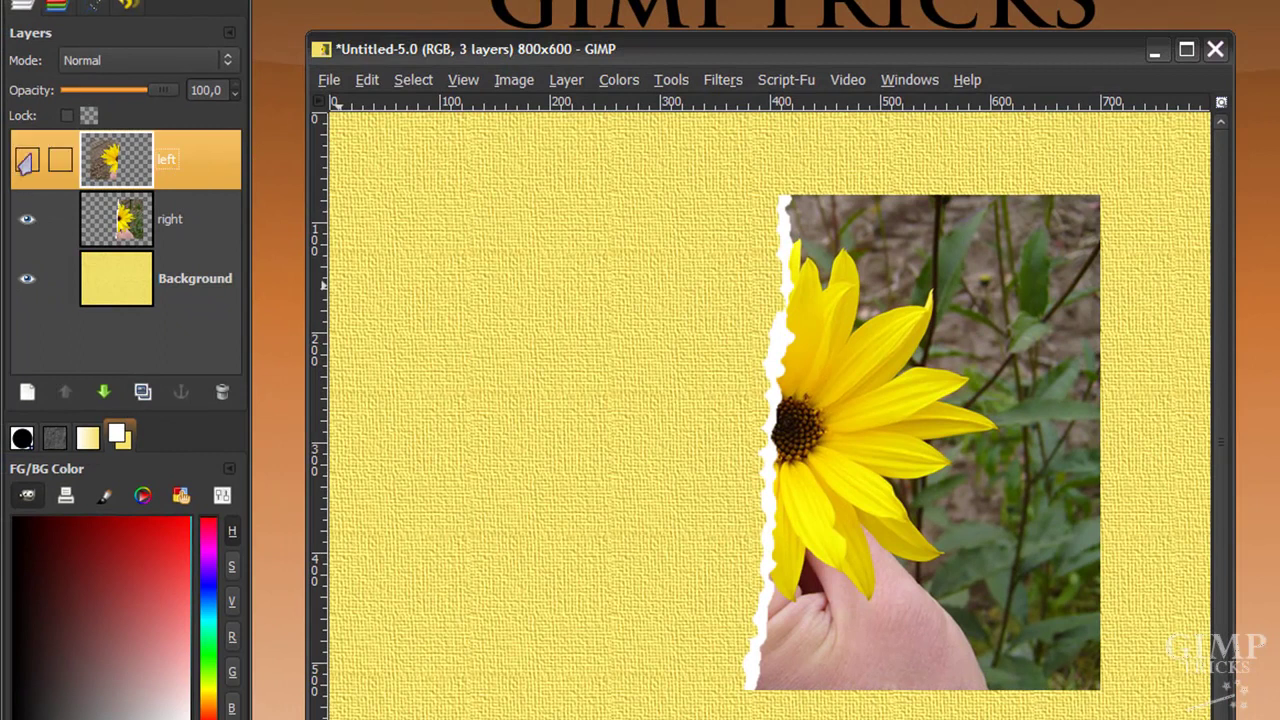
{"action": "left_click", "coordinate": [27, 160]}
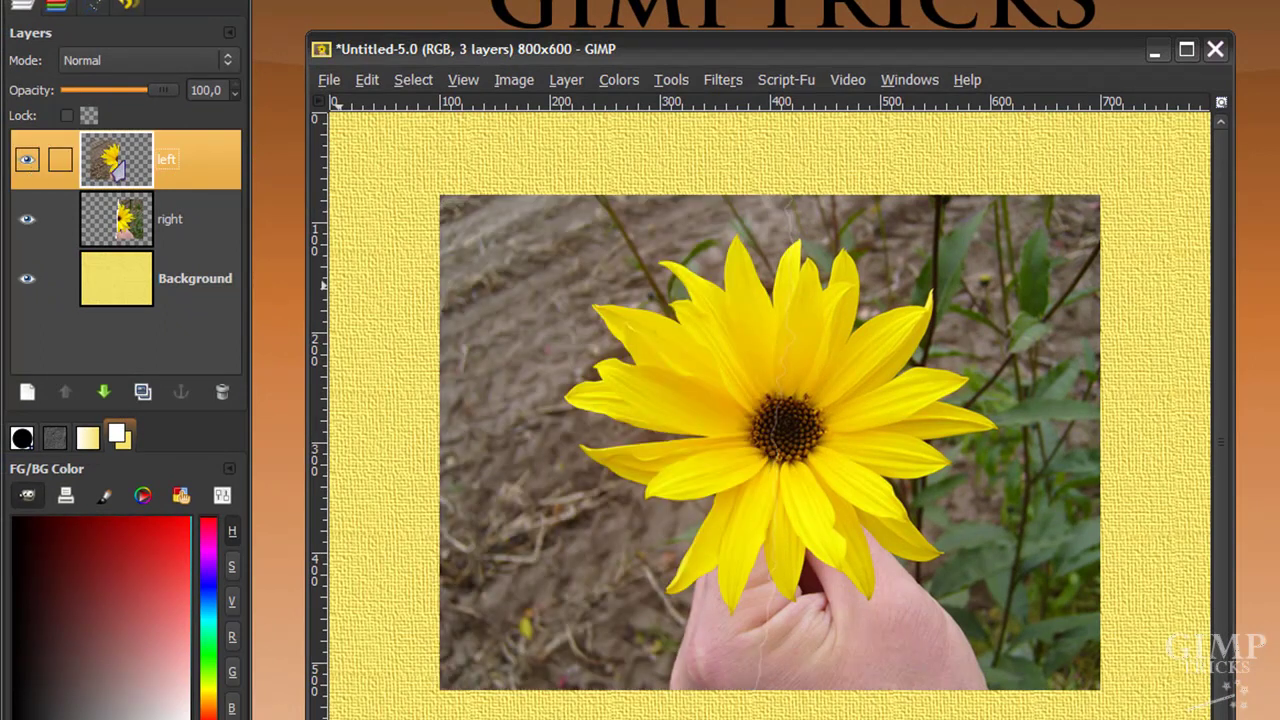
{"action": "right_click", "coordinate": [110, 158]}
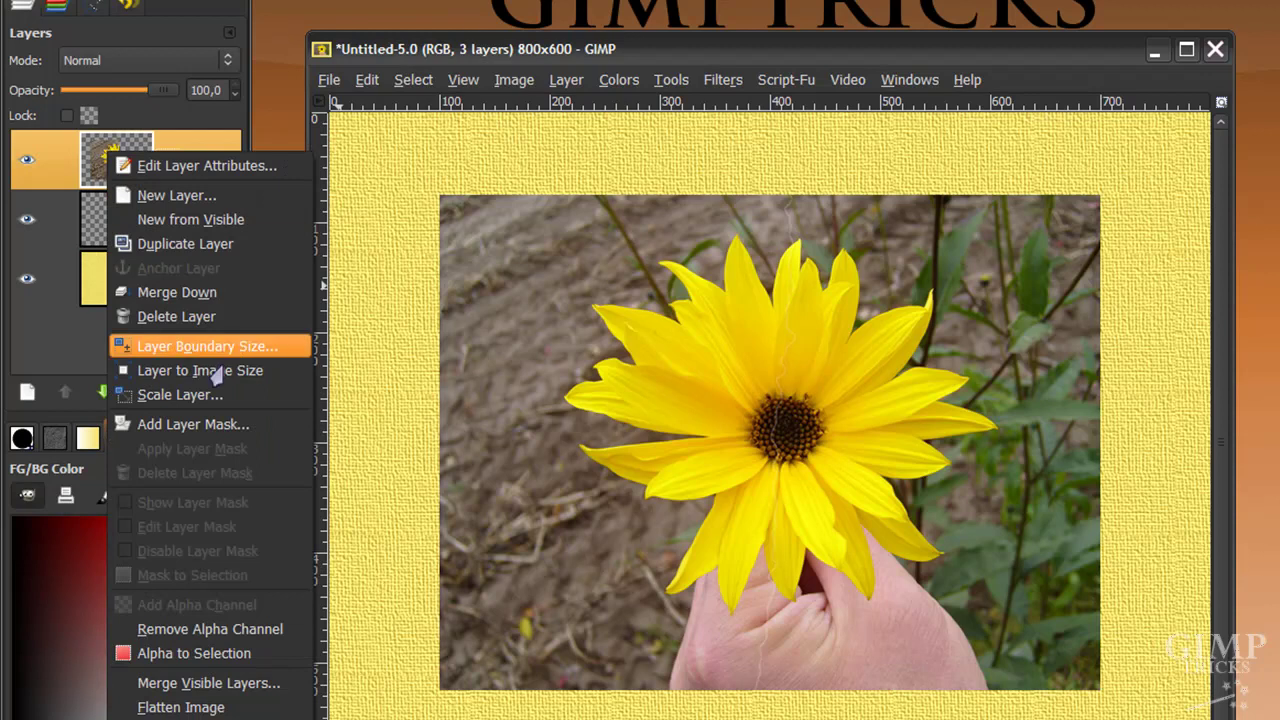
{"action": "left_click", "coordinate": [212, 655]}
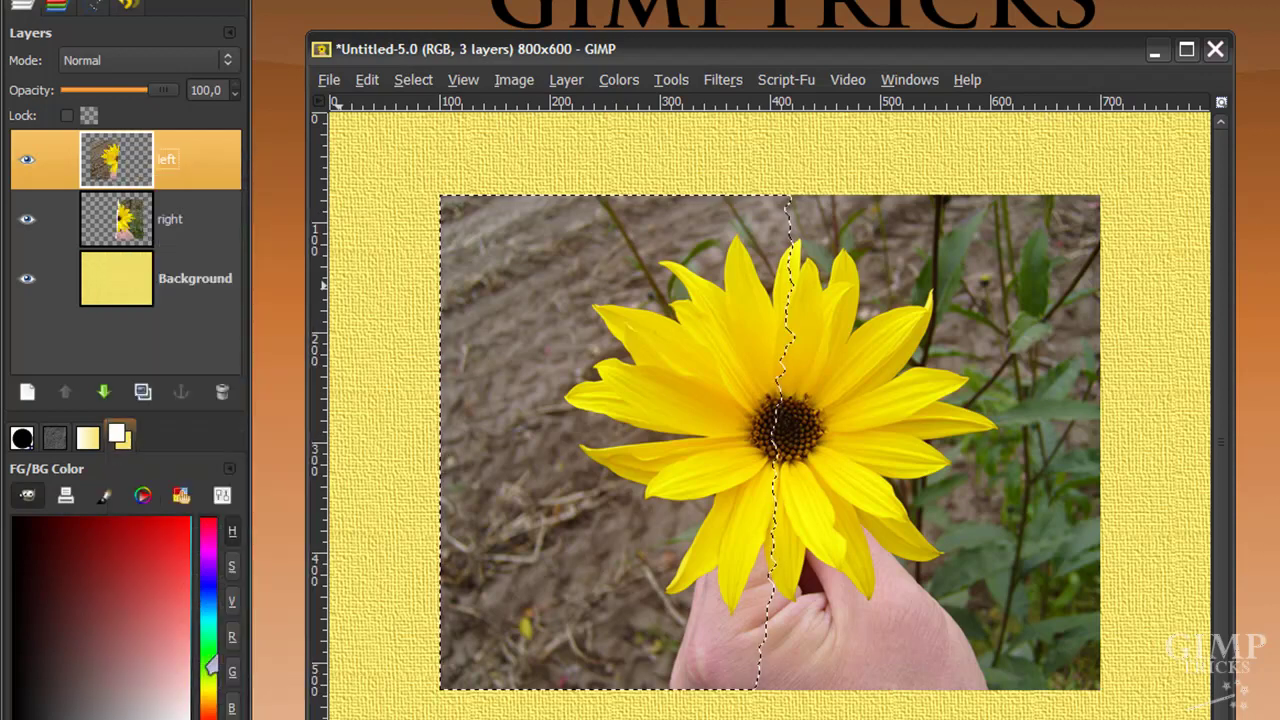
Invert the selection and fill the left layer's right half with white.
{"action": "left_click", "coordinate": [411, 80]}
{"action": "left_click", "coordinate": [425, 157]}
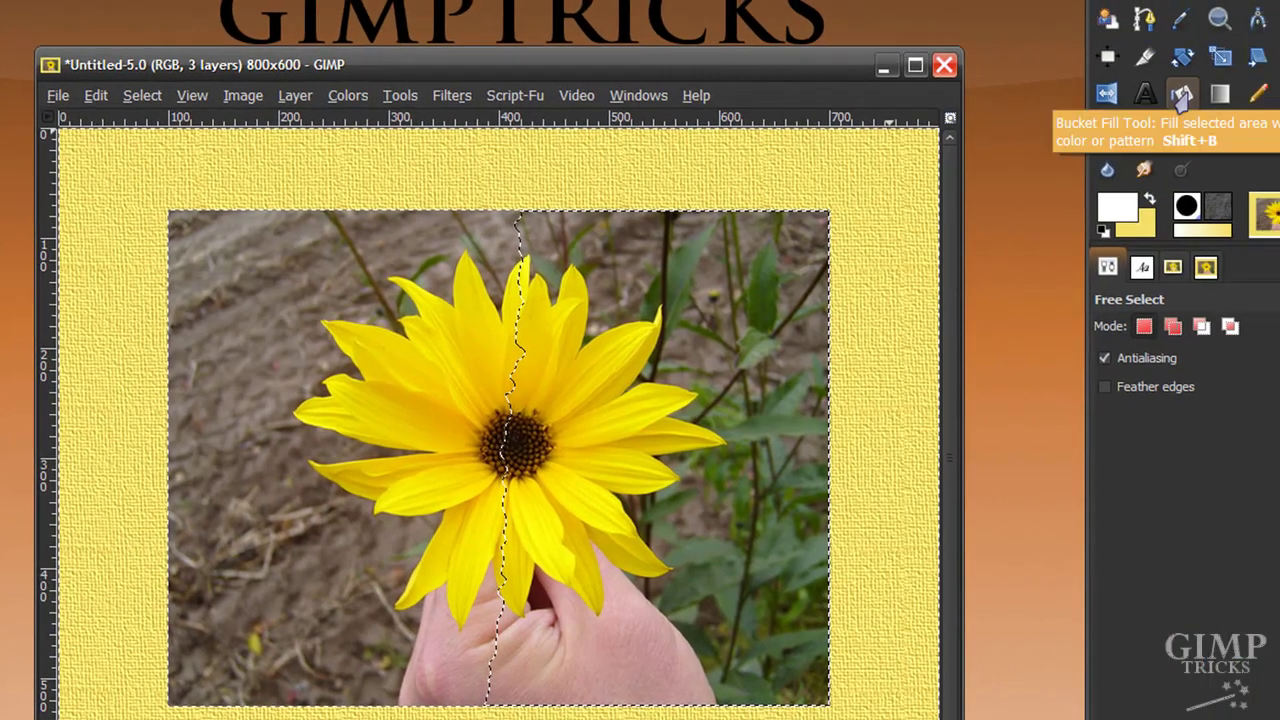
{"action": "left_click", "coordinate": [1147, 95]}
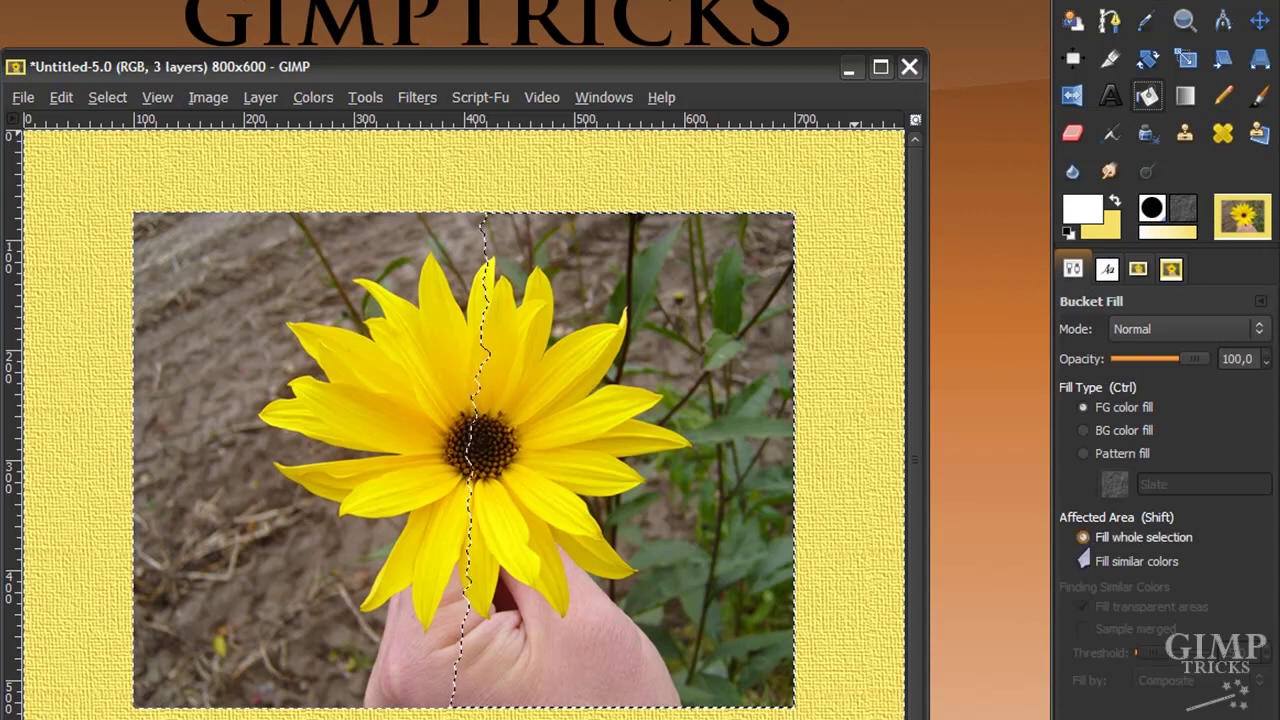
{"action": "left_click", "coordinate": [694, 425]}
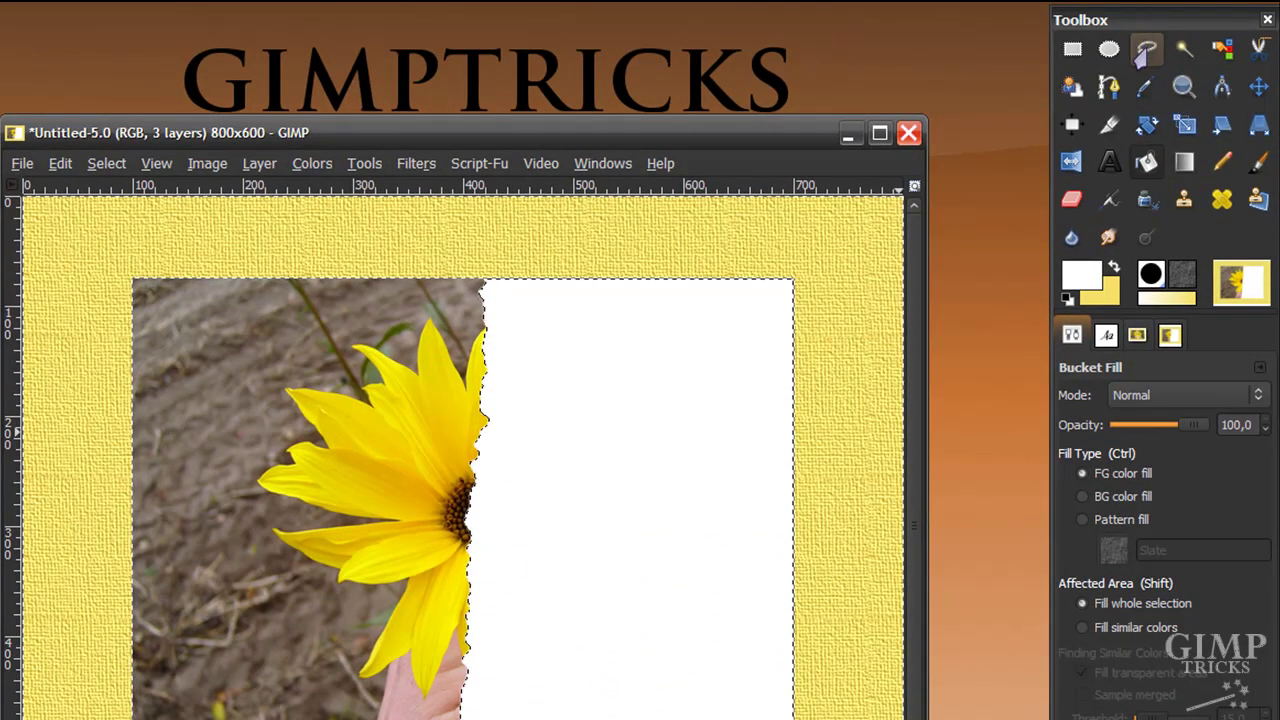
Lasso the white sheet over the right half, tracing the torn edge and running past the photo.
{"action": "left_click", "coordinate": [1146, 49]}
{"action": "left_click", "coordinate": [824, 251]}
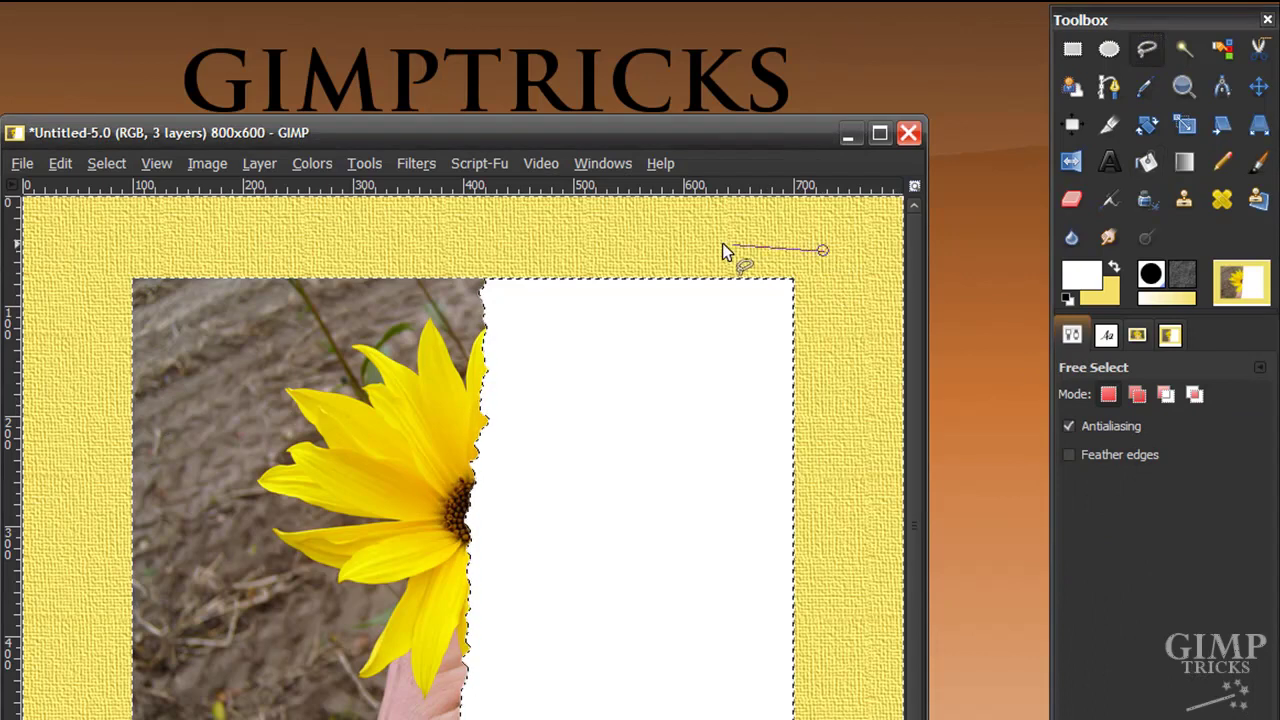
{"action": "mouse_move", "coordinate": [490, 255]}
{"action": "left_mouse_down"}
{"action": "mouse_move", "coordinate": [503, 303]}
{"action": "mouse_move", "coordinate": [502, 471]}
{"action": "mouse_move", "coordinate": [483, 554]}
{"action": "left_mouse_up"}
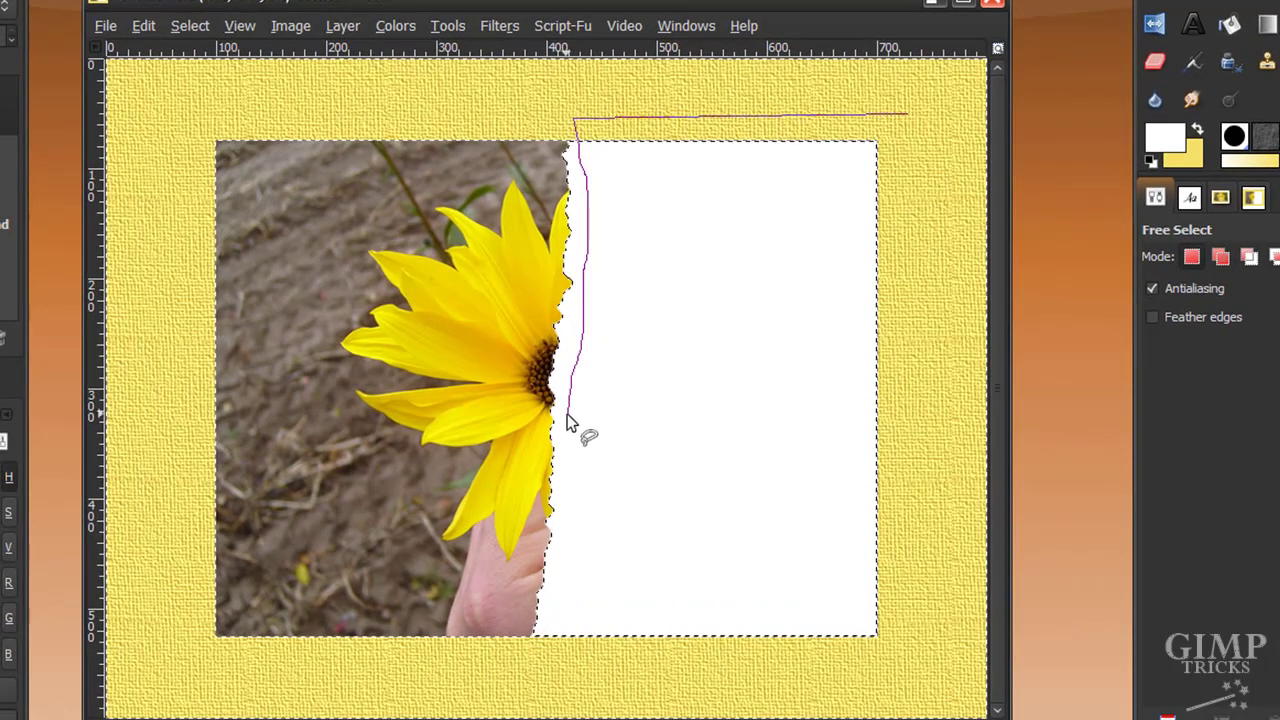
{"action": "left_click_drag", "start_coordinate": [567, 422], "coordinate": [551, 661]}
{"action": "left_click", "coordinate": [928, 658]}
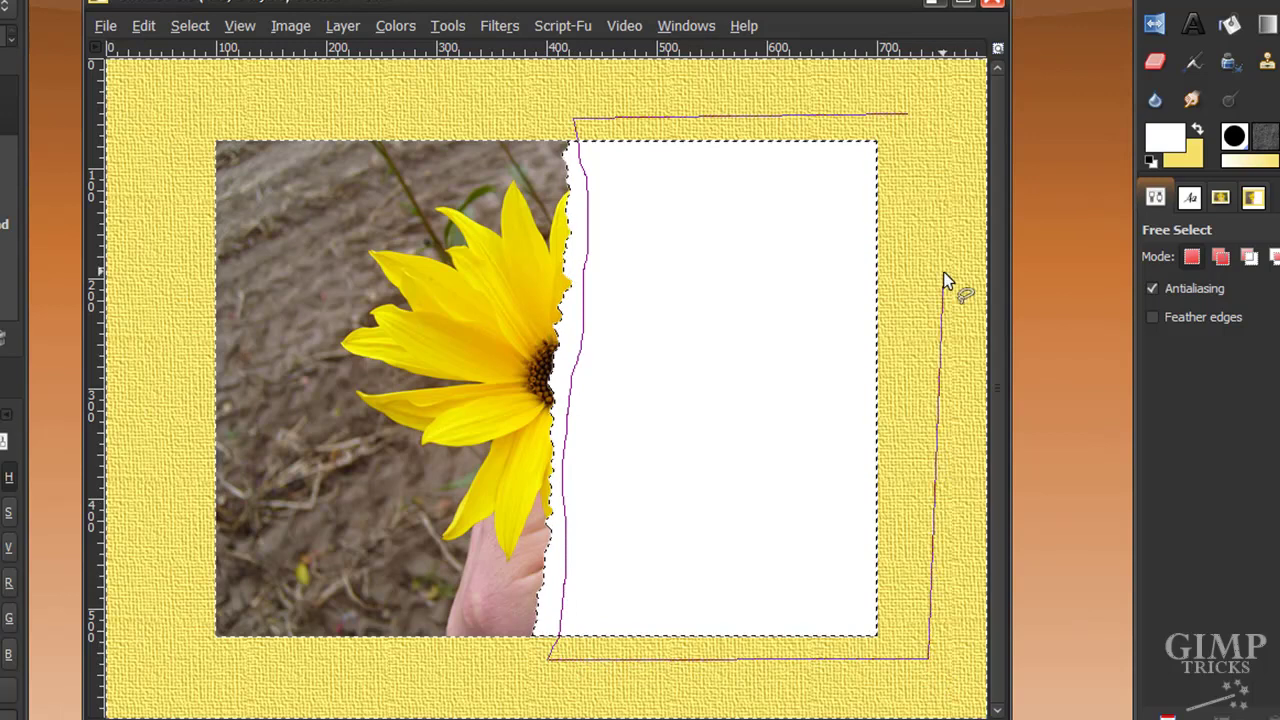
{"action": "left_click", "coordinate": [905, 113]}
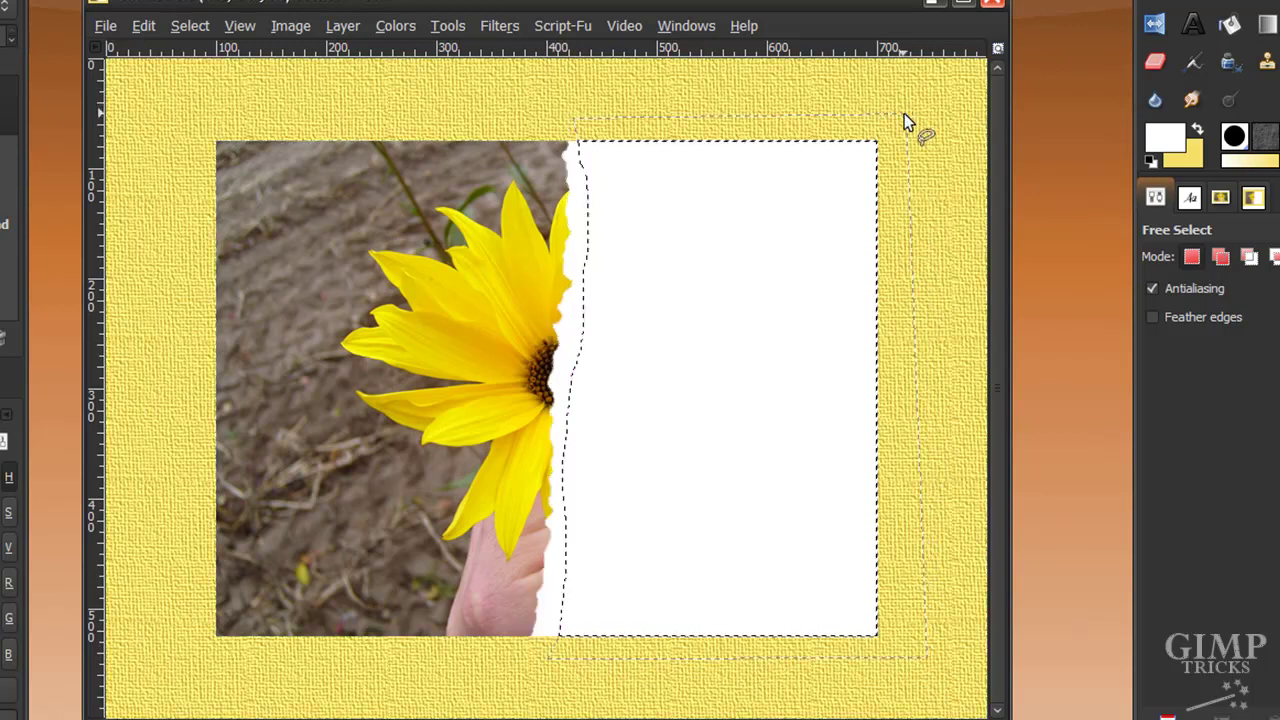
Distort the selection, grow it by 4 pixels, delete the white sheet, and deselect.
{"action": "left_click", "coordinate": [189, 26]}
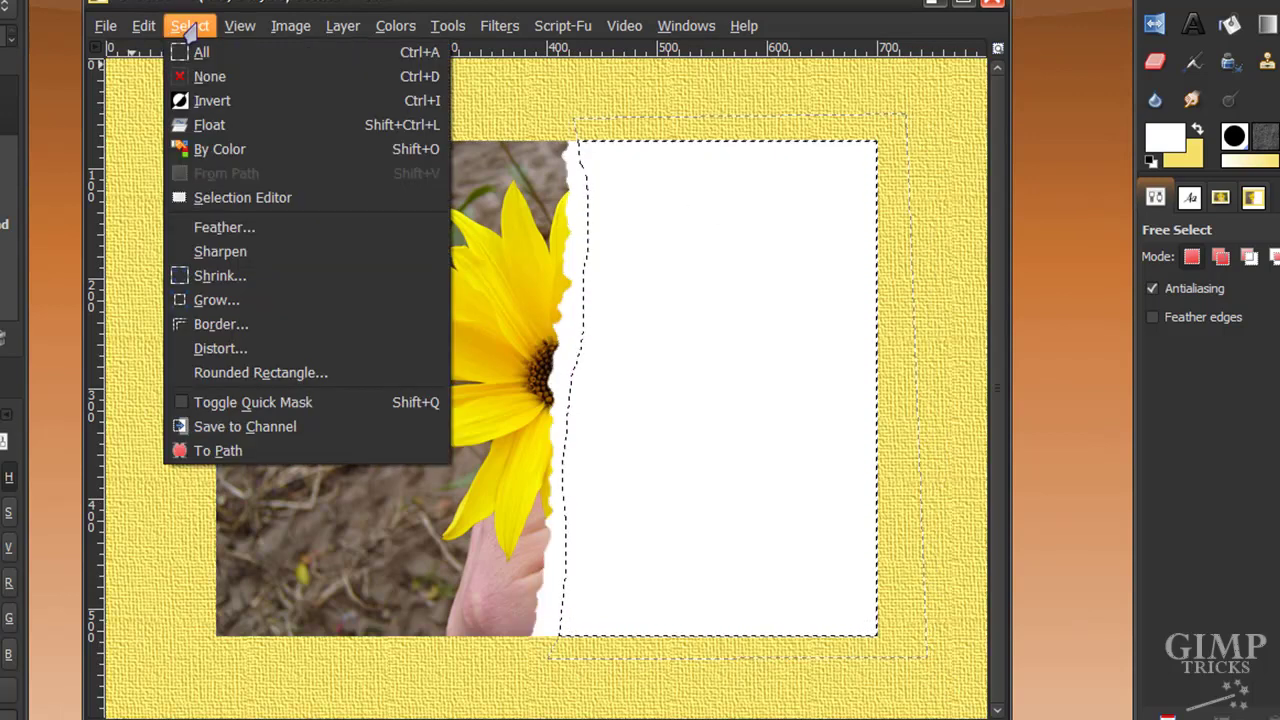
{"action": "left_click", "coordinate": [222, 348]}
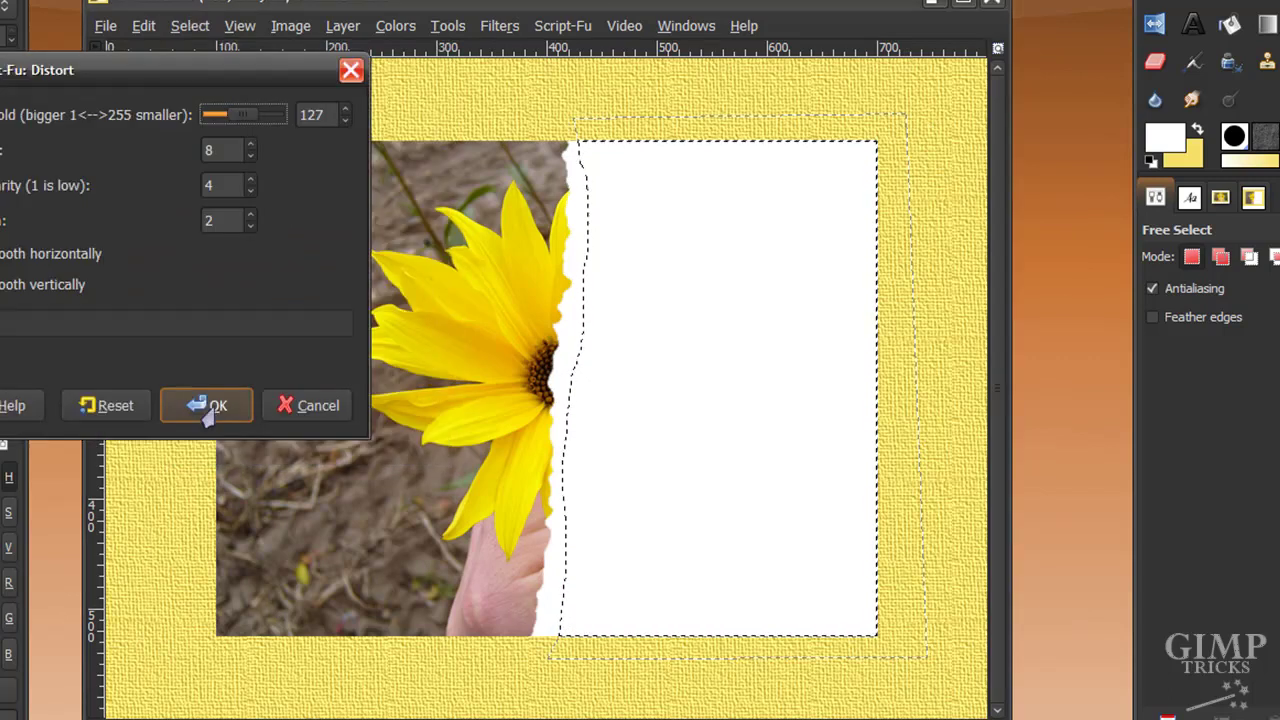
{"action": "left_click", "coordinate": [207, 410]}
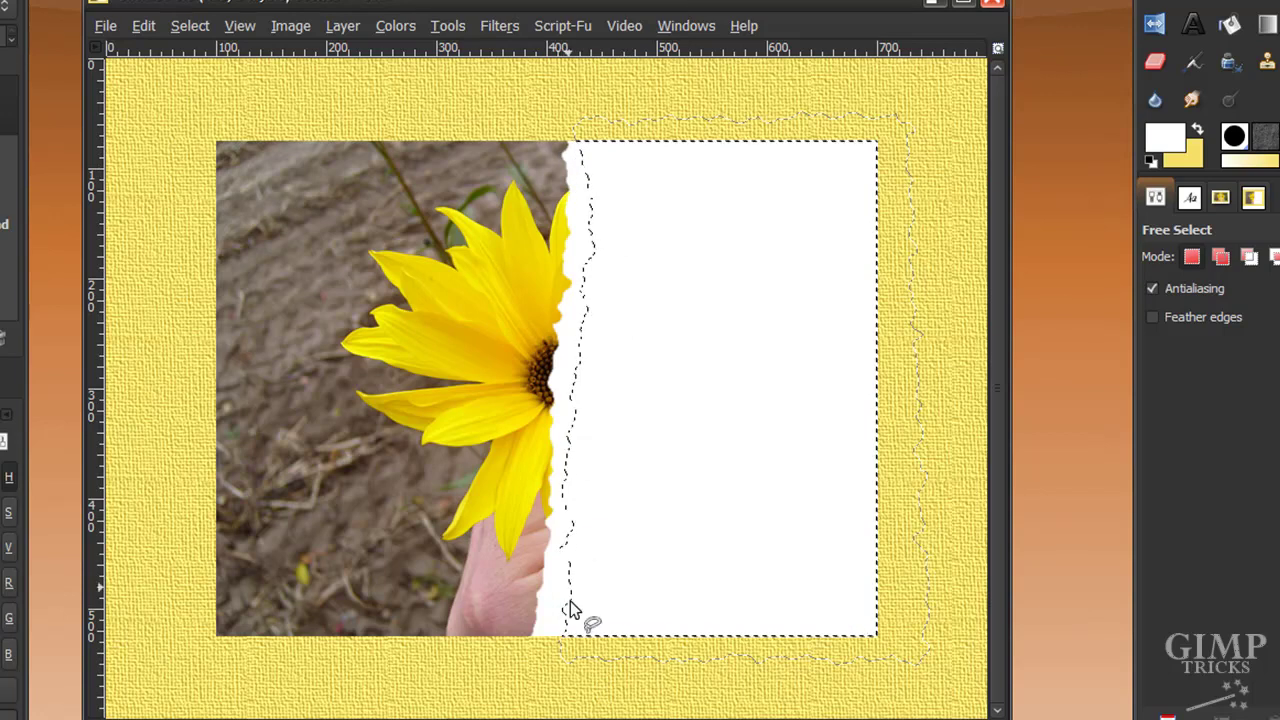
{"action": "left_click", "coordinate": [189, 25]}
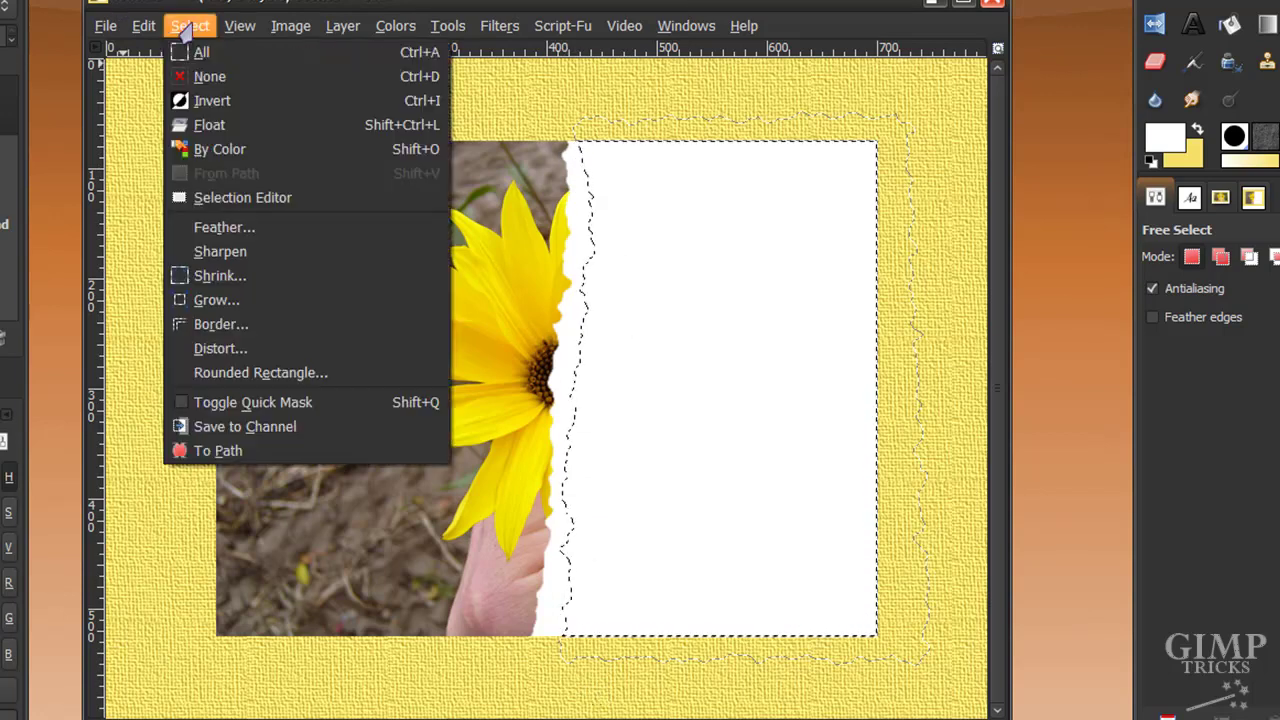
{"action": "left_click", "coordinate": [240, 303]}
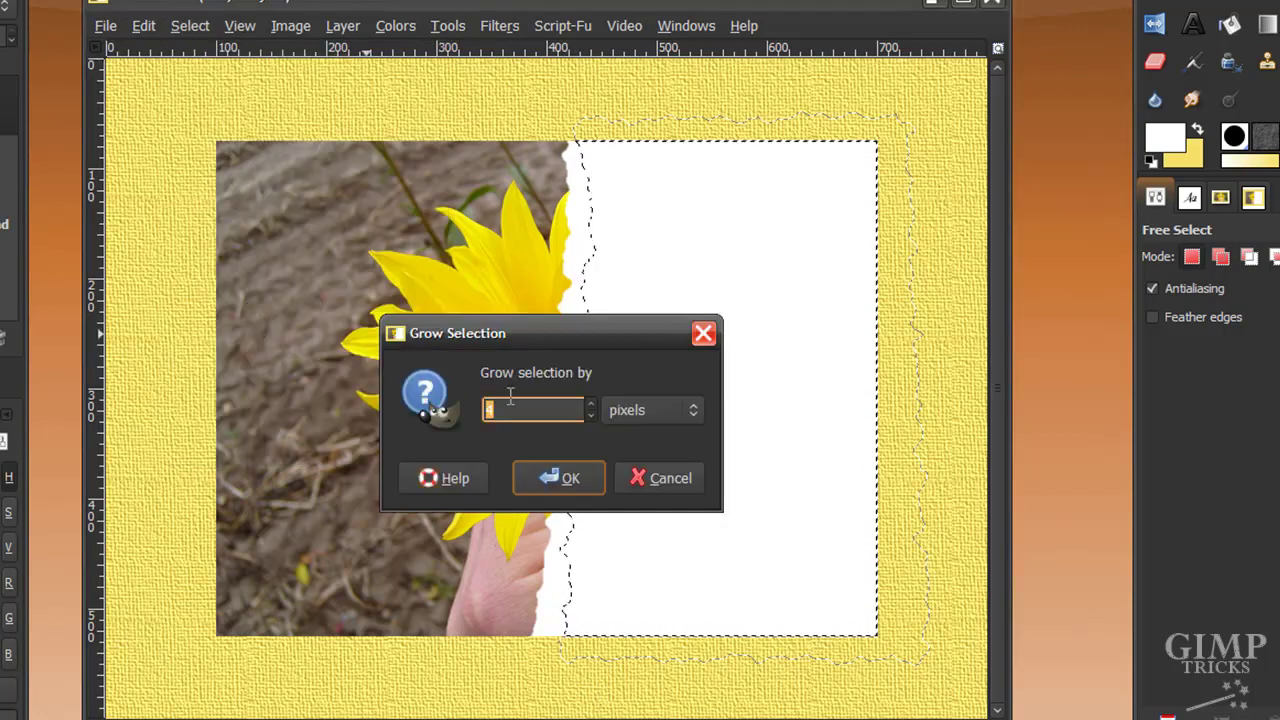
{"action": "left_click_drag", "start_coordinate": [550, 343], "coordinate": [825, 372]}
{"action": "type", "text": "4"}
{"action": "left_click", "coordinate": [830, 507]}
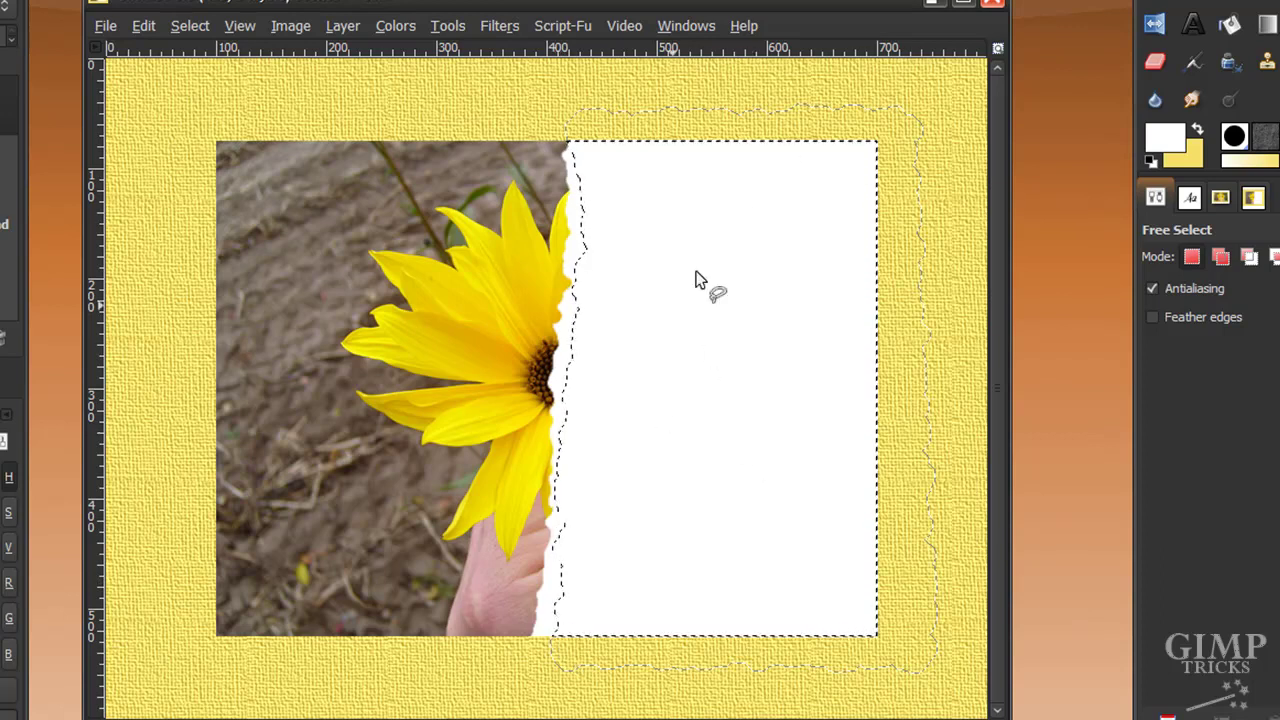
{"action": "key", "text": "Delete"}
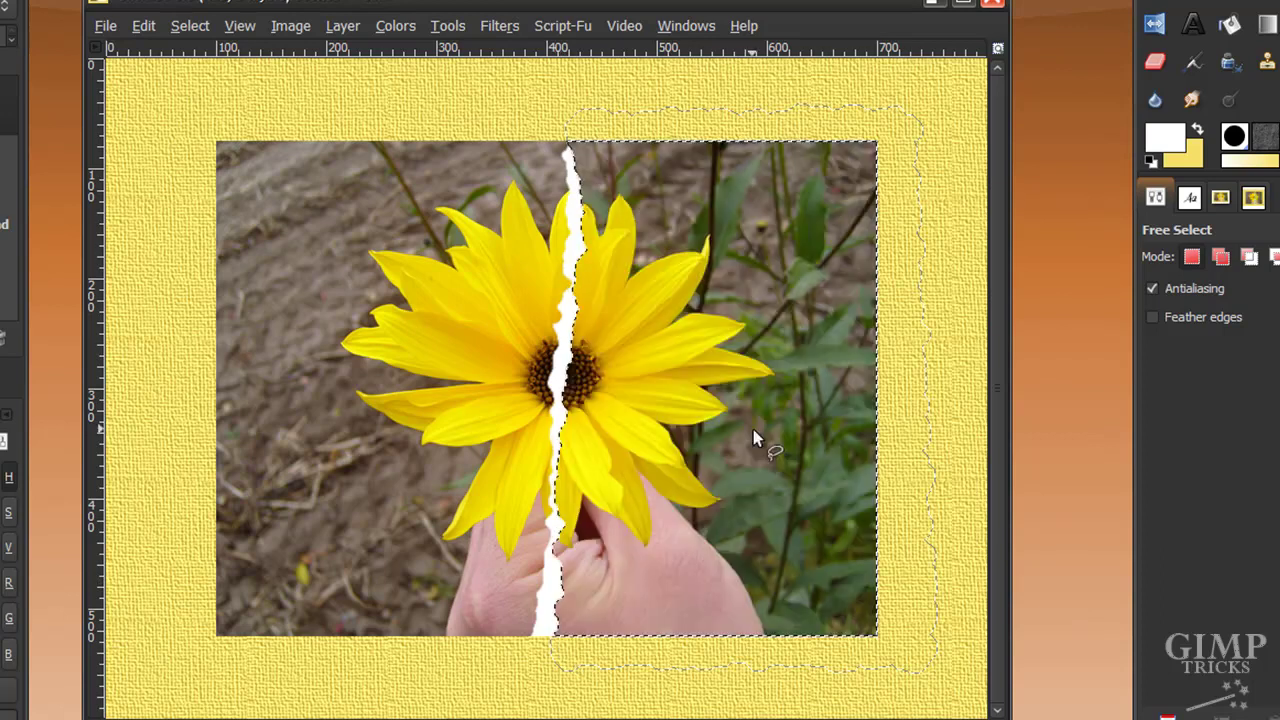
{"action": "left_click", "coordinate": [176, 27]}
{"action": "left_click", "coordinate": [208, 76]}
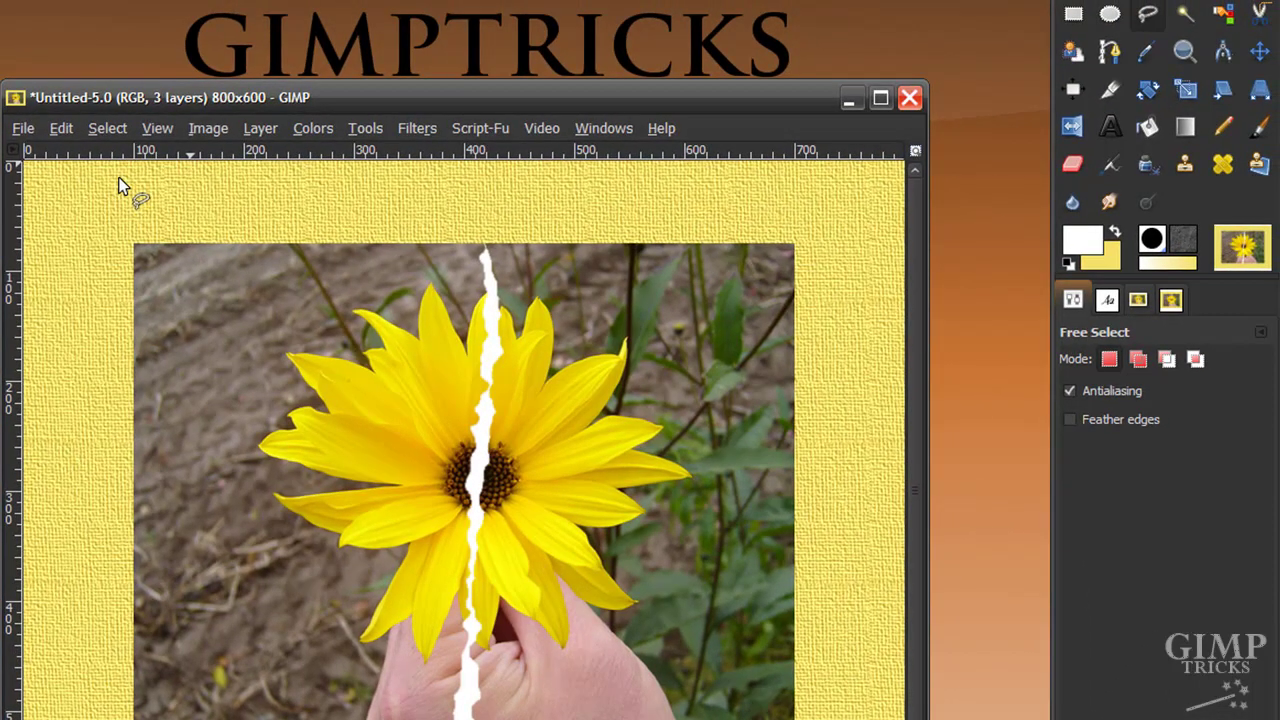
Pull the torn halves apart, placing the left half lower left and the right half upper right.
{"action": "left_click", "coordinate": [1254, 54]}
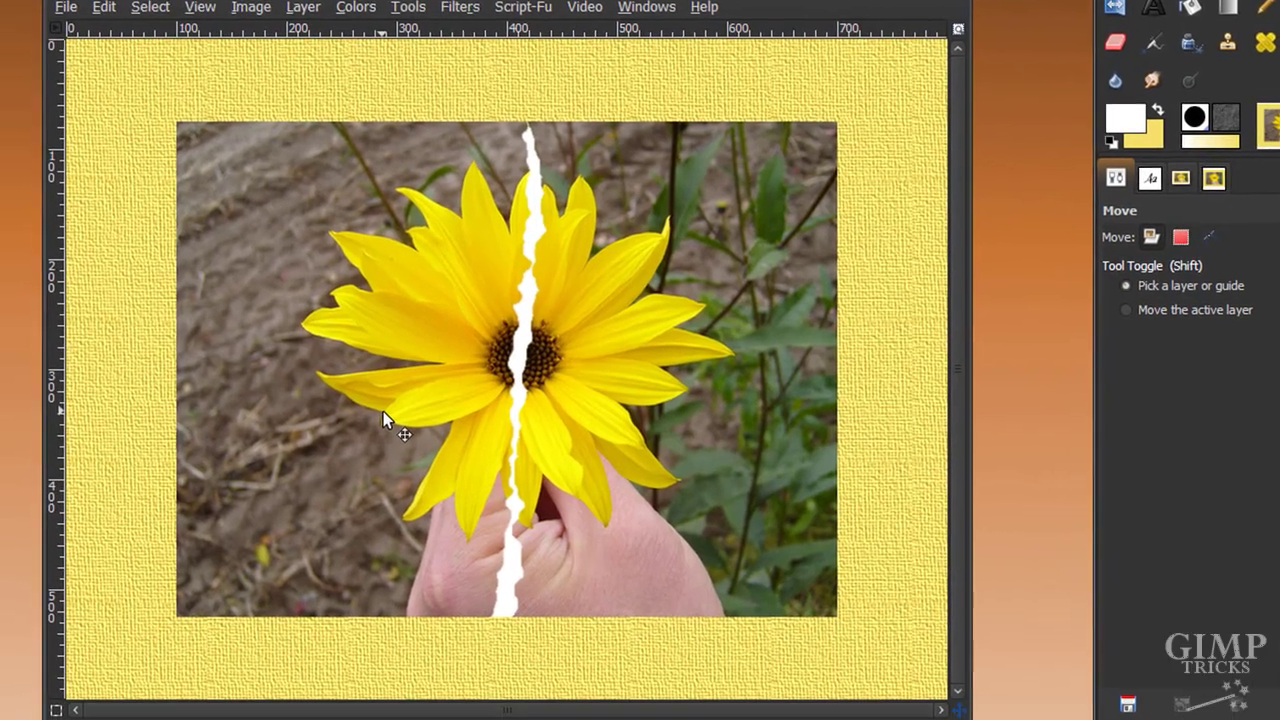
{"action": "left_click_drag", "start_coordinate": [334, 534], "coordinate": [276, 582]}
{"action": "mouse_move", "coordinate": [324, 447]}
{"action": "left_mouse_down"}
{"action": "mouse_move", "coordinate": [309, 451]}
{"action": "mouse_move", "coordinate": [314, 424]}
{"action": "mouse_move", "coordinate": [317, 447]}
{"action": "left_mouse_up"}
{"action": "left_click_drag", "start_coordinate": [712, 380], "coordinate": [782, 336]}
{"action": "left_click_drag", "start_coordinate": [378, 451], "coordinate": [380, 422]}
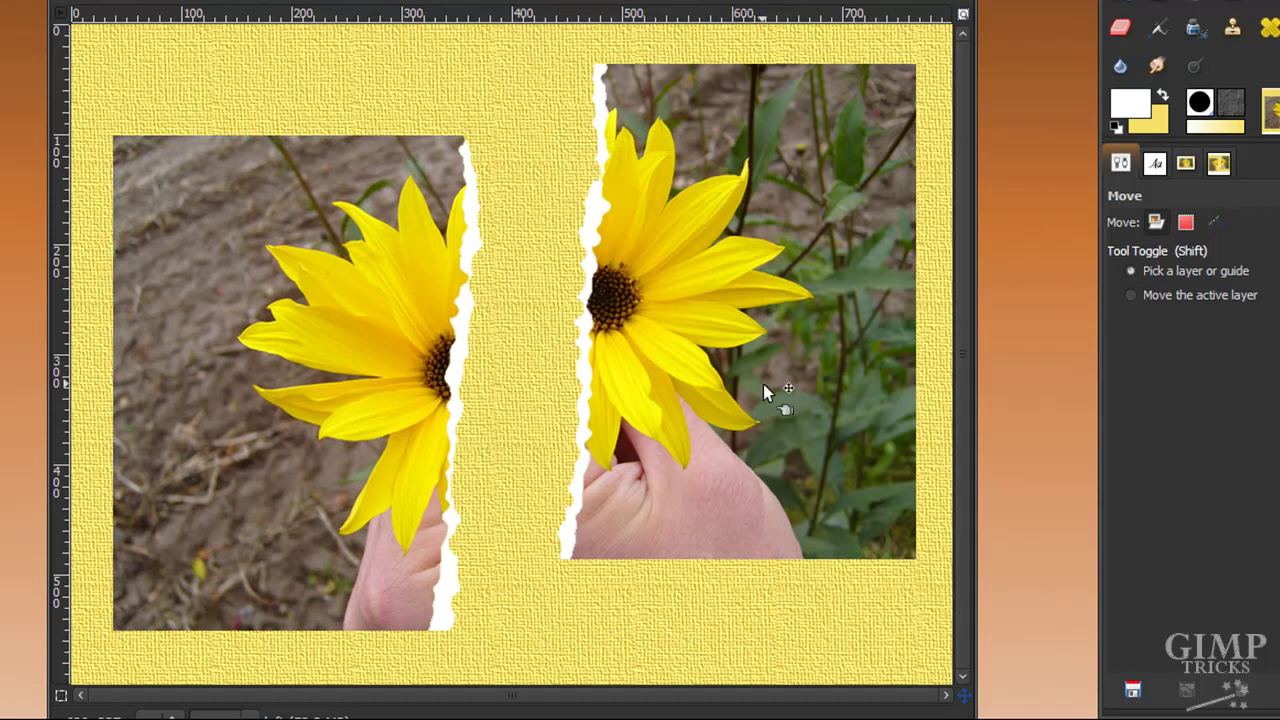
{"action": "left_click_drag", "start_coordinate": [763, 384], "coordinate": [763, 396]}
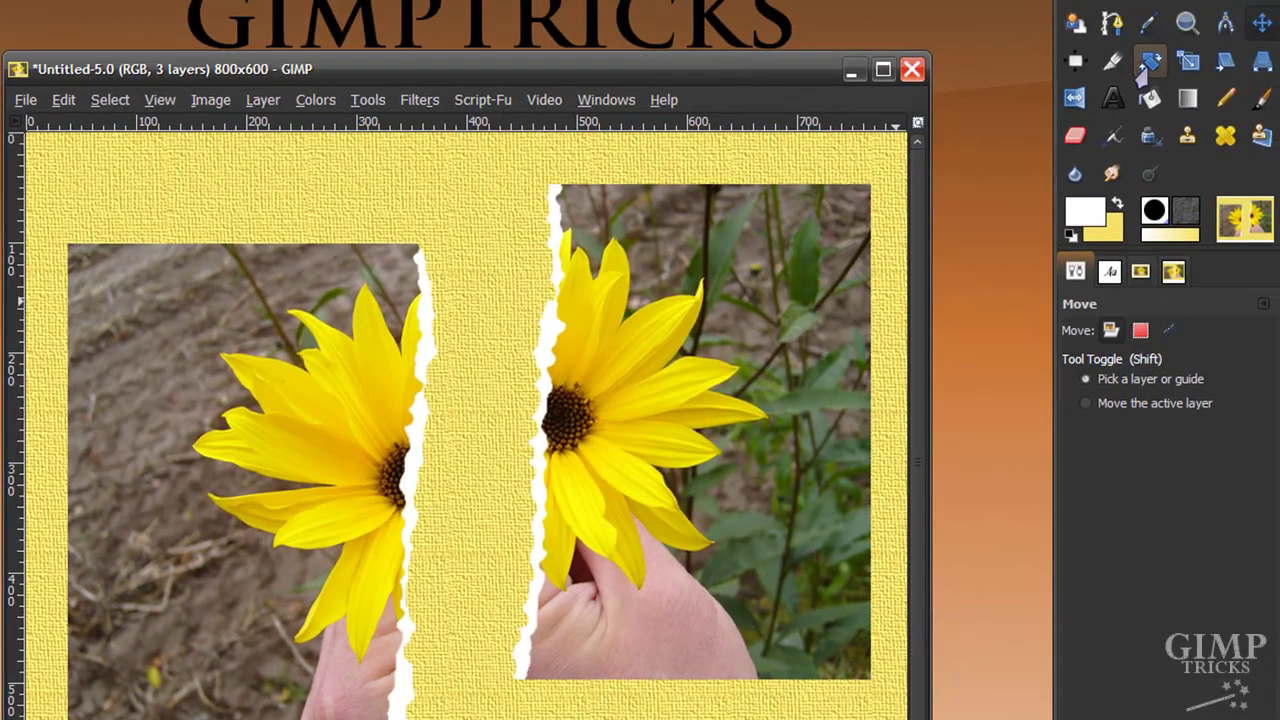
Rotate the left half about 8° and the right half 8.40° in the opposite direction.
{"action": "left_click", "coordinate": [1149, 62]}
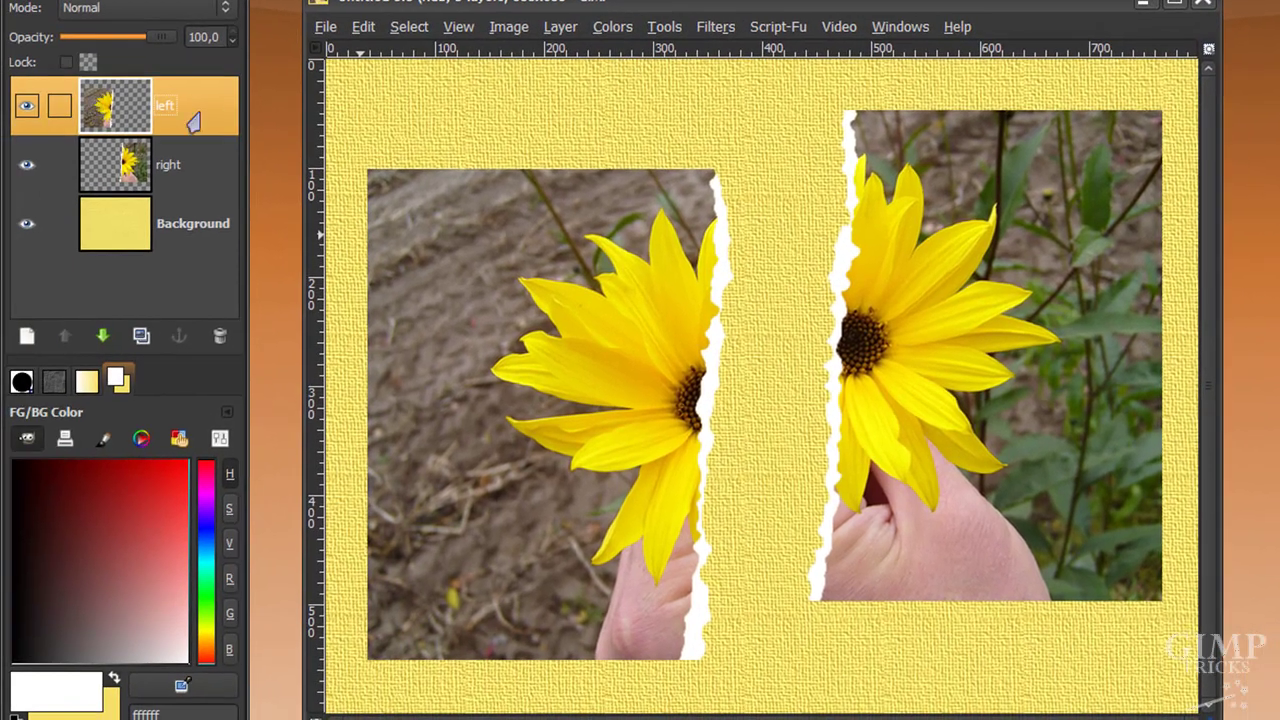
{"action": "left_click", "coordinate": [575, 431]}
{"action": "left_click_drag", "start_coordinate": [842, 300], "coordinate": [855, 345]}
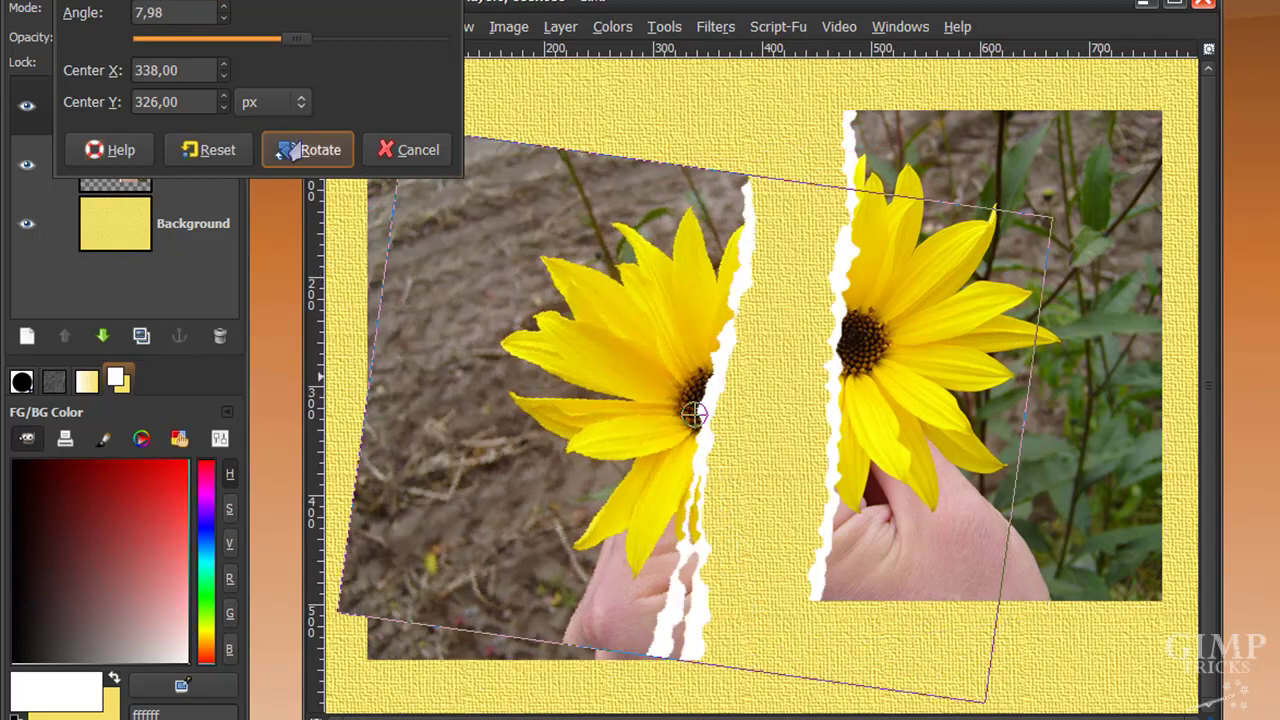
{"action": "left_click", "coordinate": [288, 150]}
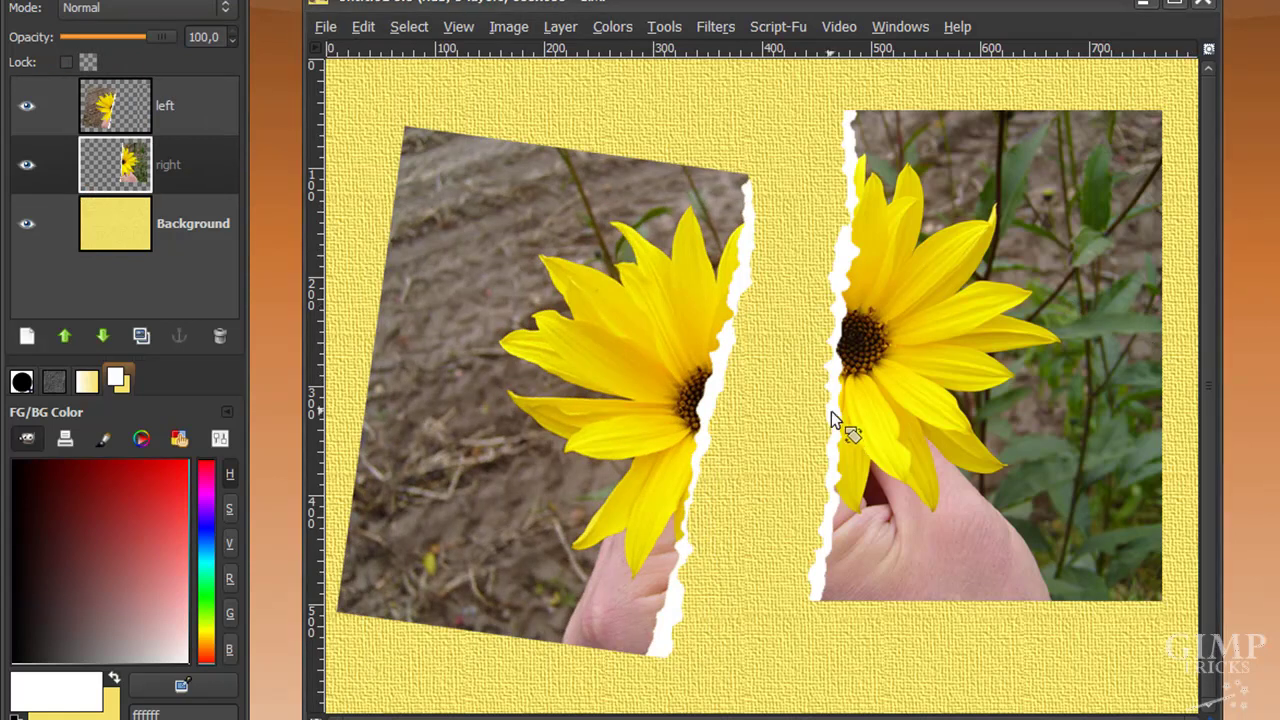
{"action": "left_click", "coordinate": [940, 381]}
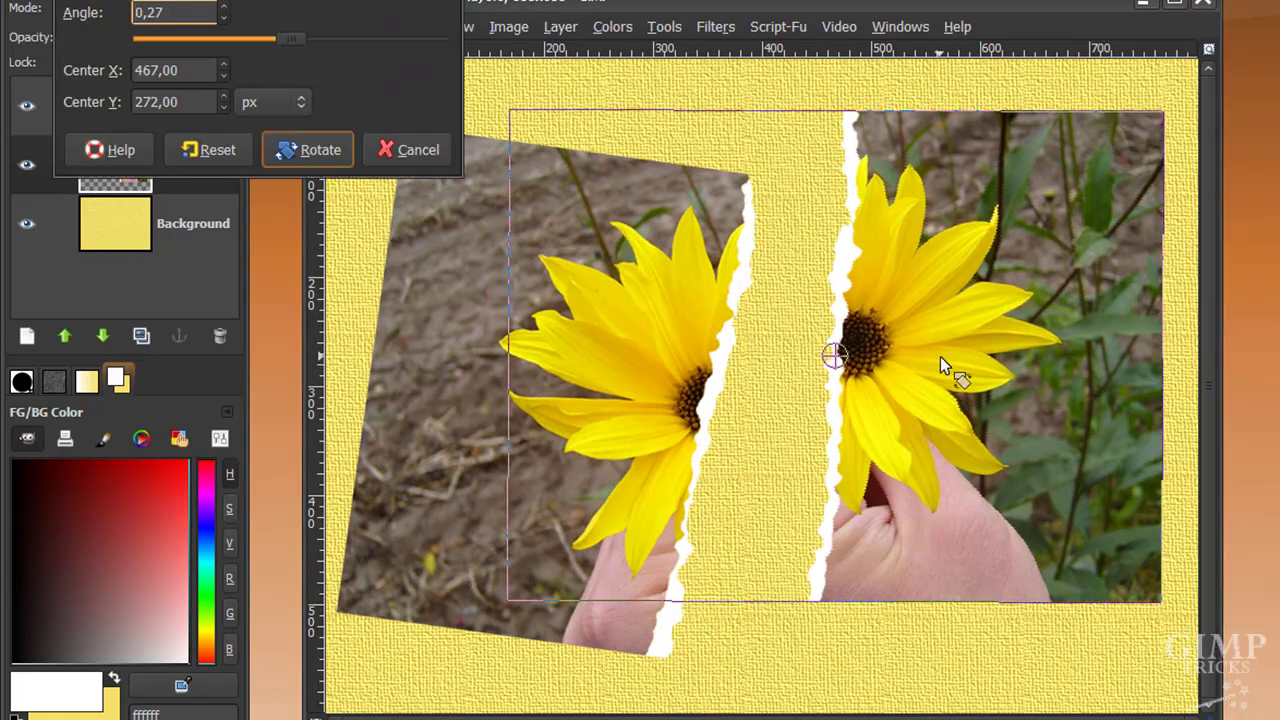
{"action": "left_click_drag", "start_coordinate": [1118, 212], "coordinate": [1120, 256]}
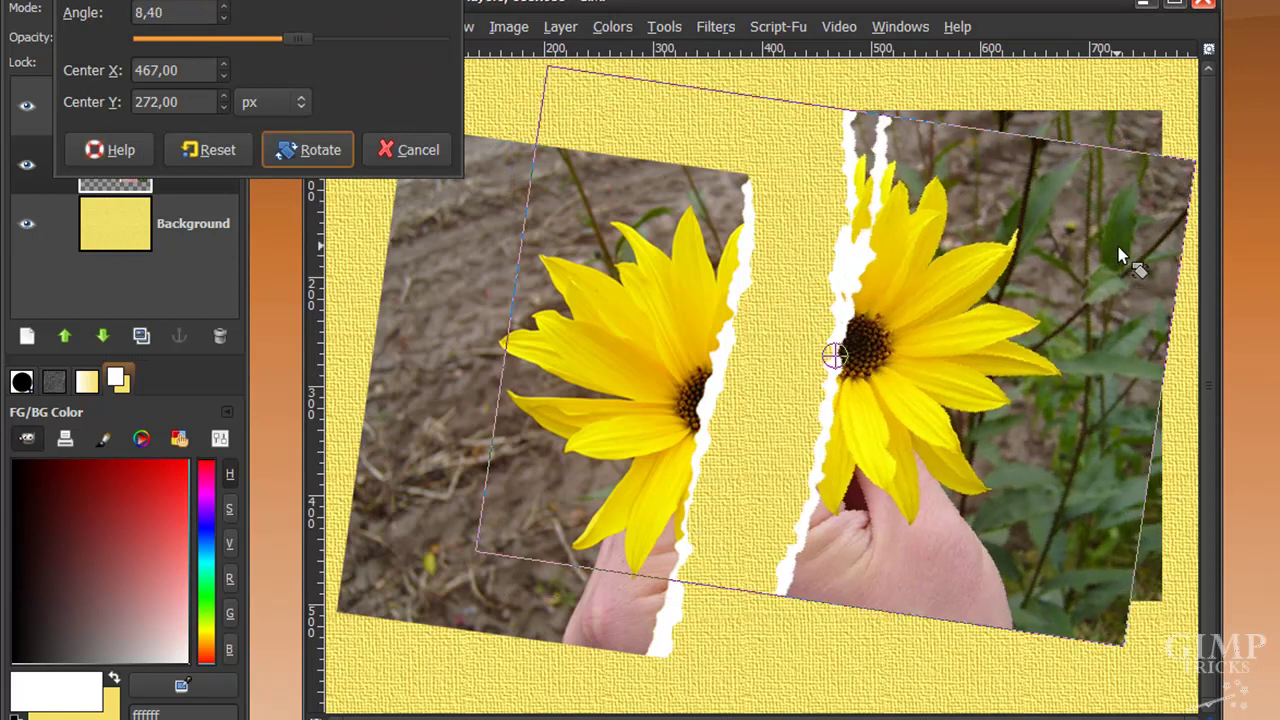
{"action": "left_click", "coordinate": [285, 152]}
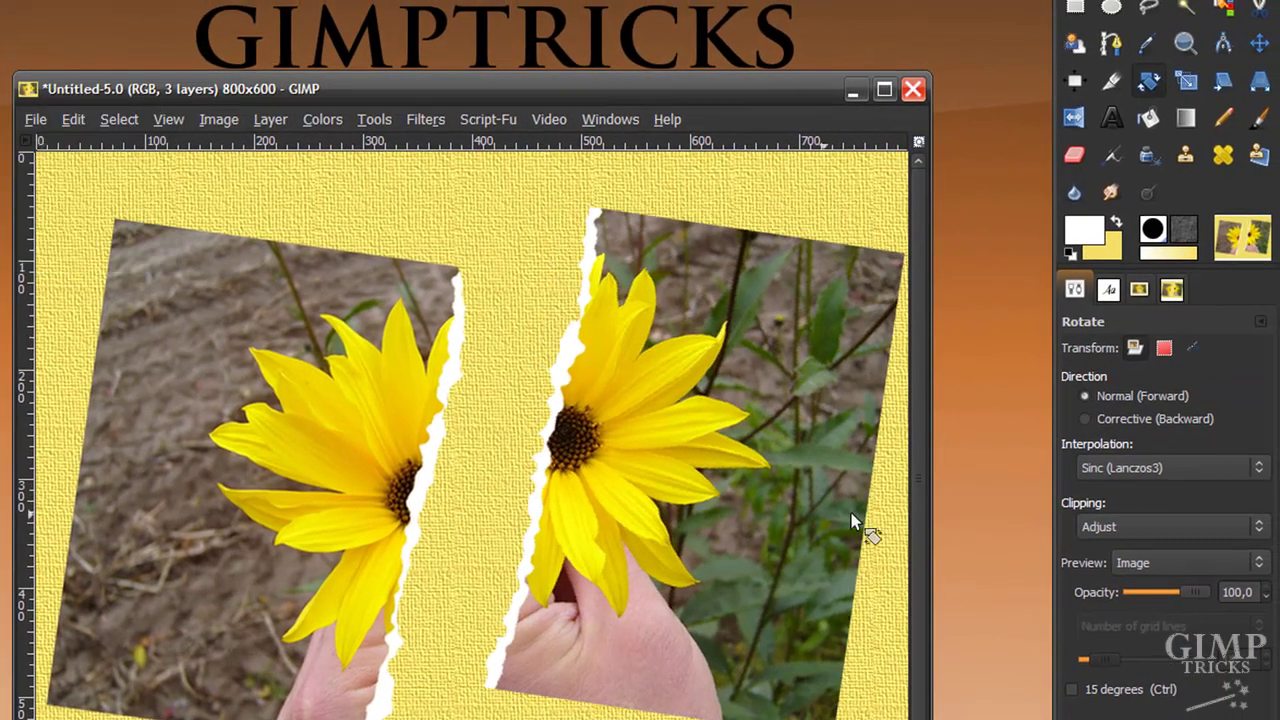
Shift the right half up and left, then select the left half's layer.
{"action": "left_click", "coordinate": [1259, 43]}
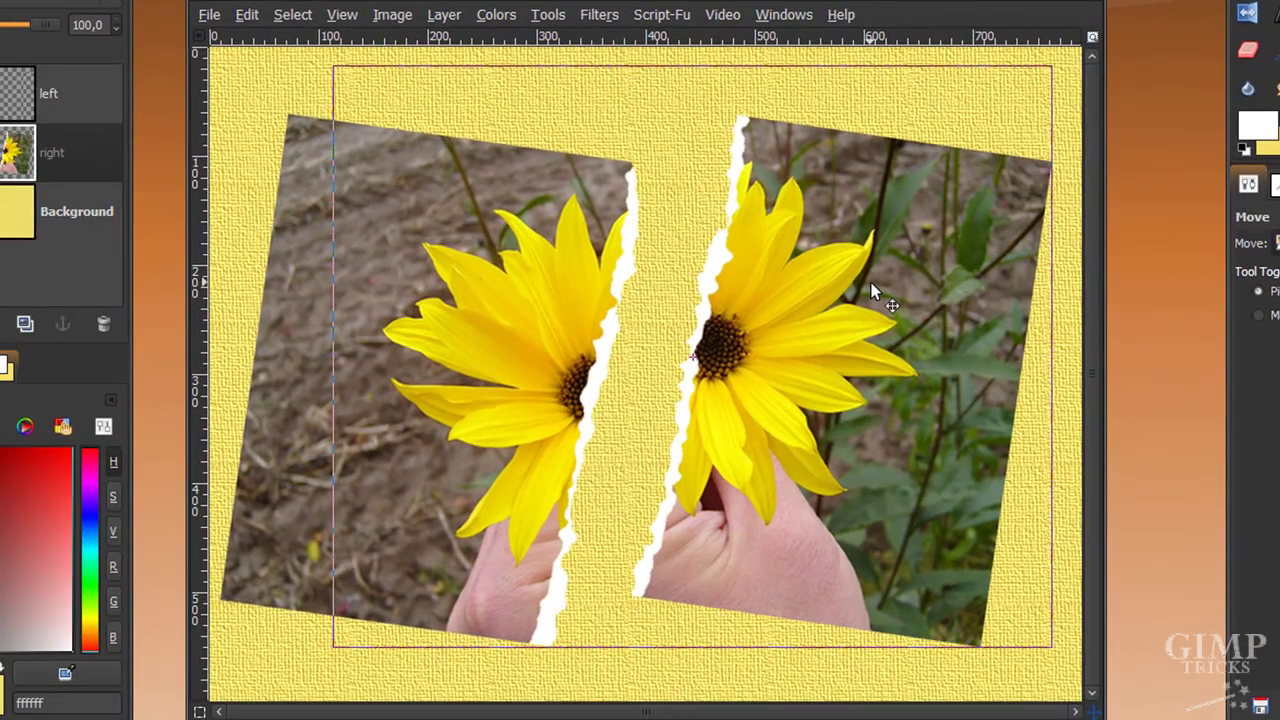
{"action": "left_click_drag", "start_coordinate": [701, 398], "coordinate": [690, 369]}
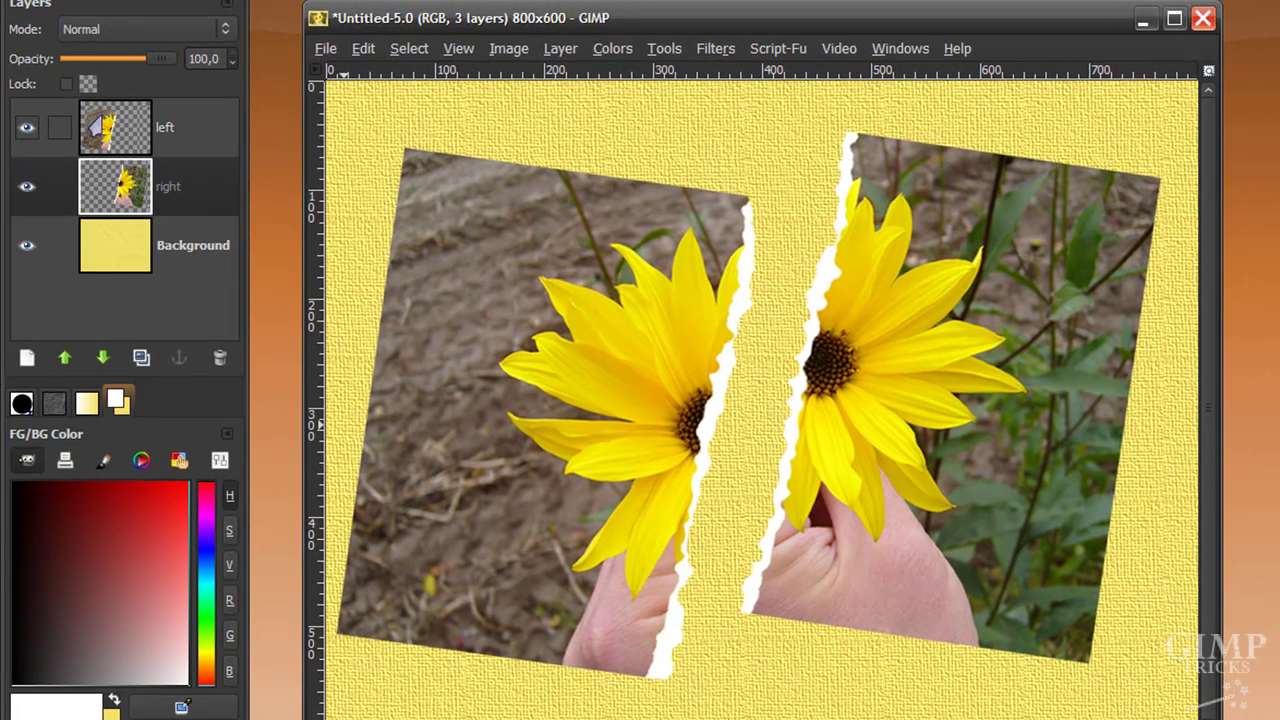
{"action": "left_click", "coordinate": [100, 126]}
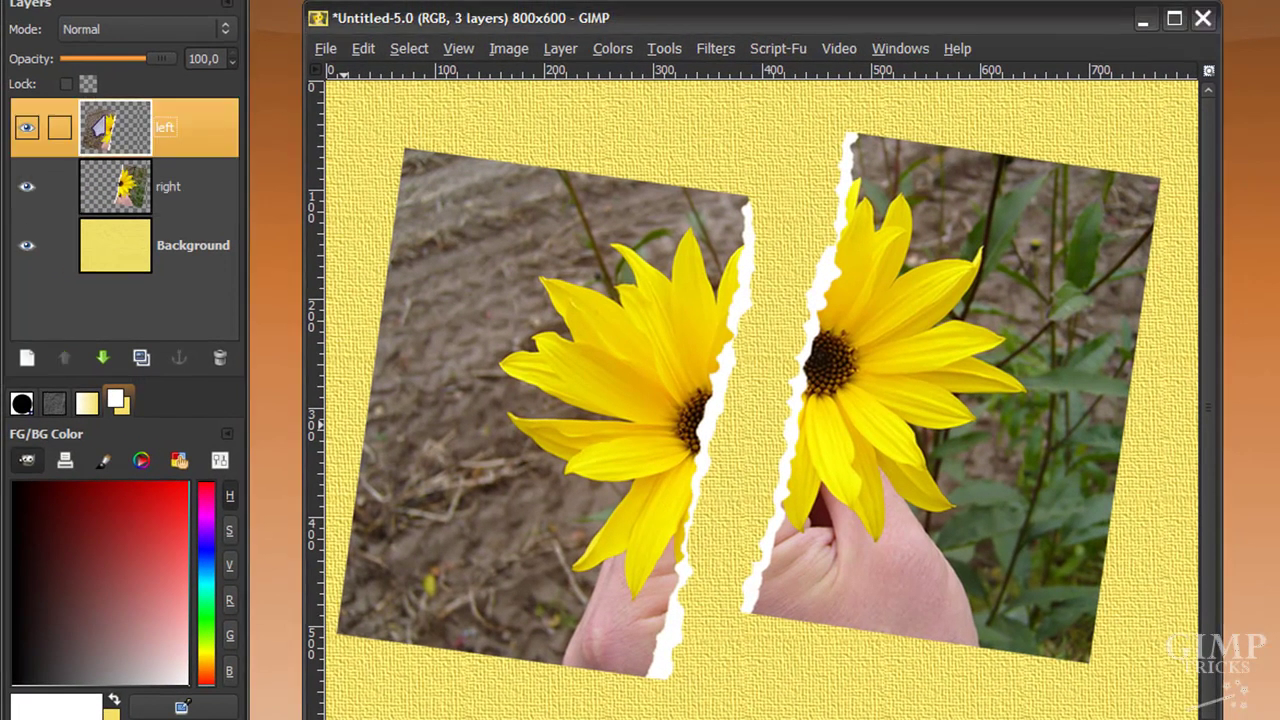
Merge the left half down onto the right layer and add a Drop Shadow: offsets 5/5, blur 10, resizing allowed.
{"action": "right_click", "coordinate": [106, 118]}
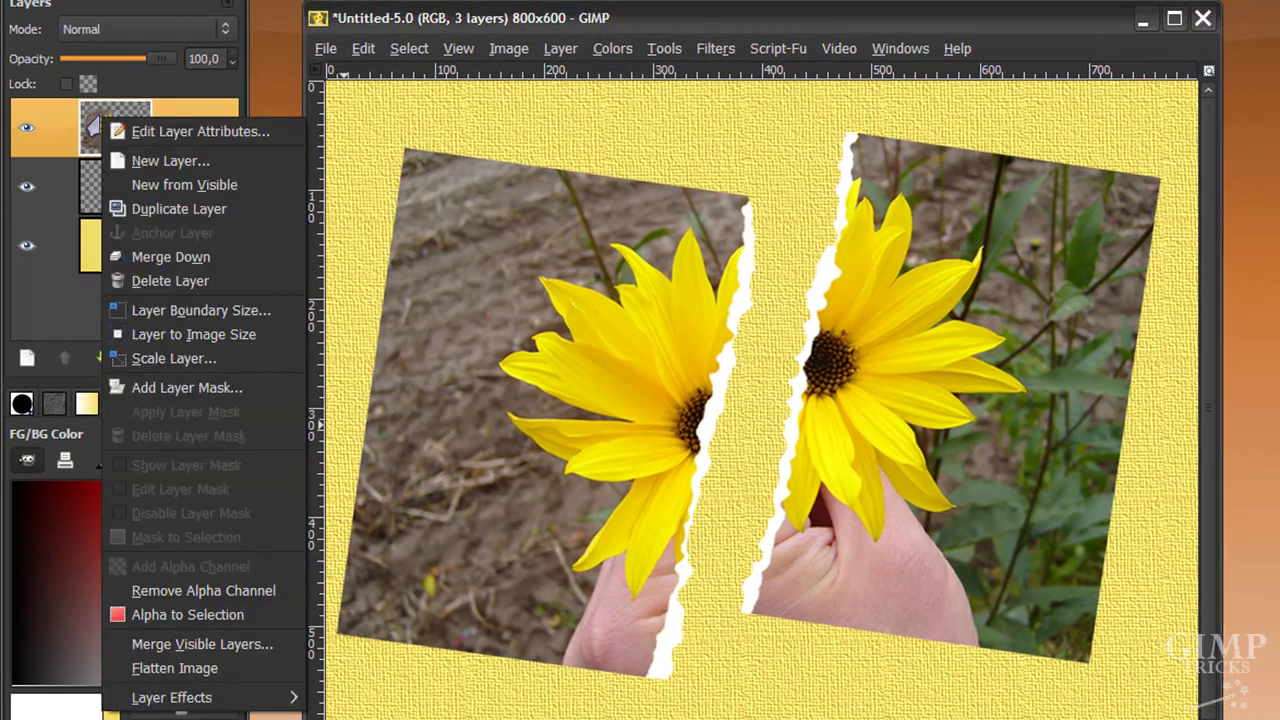
{"action": "left_click", "coordinate": [160, 257]}
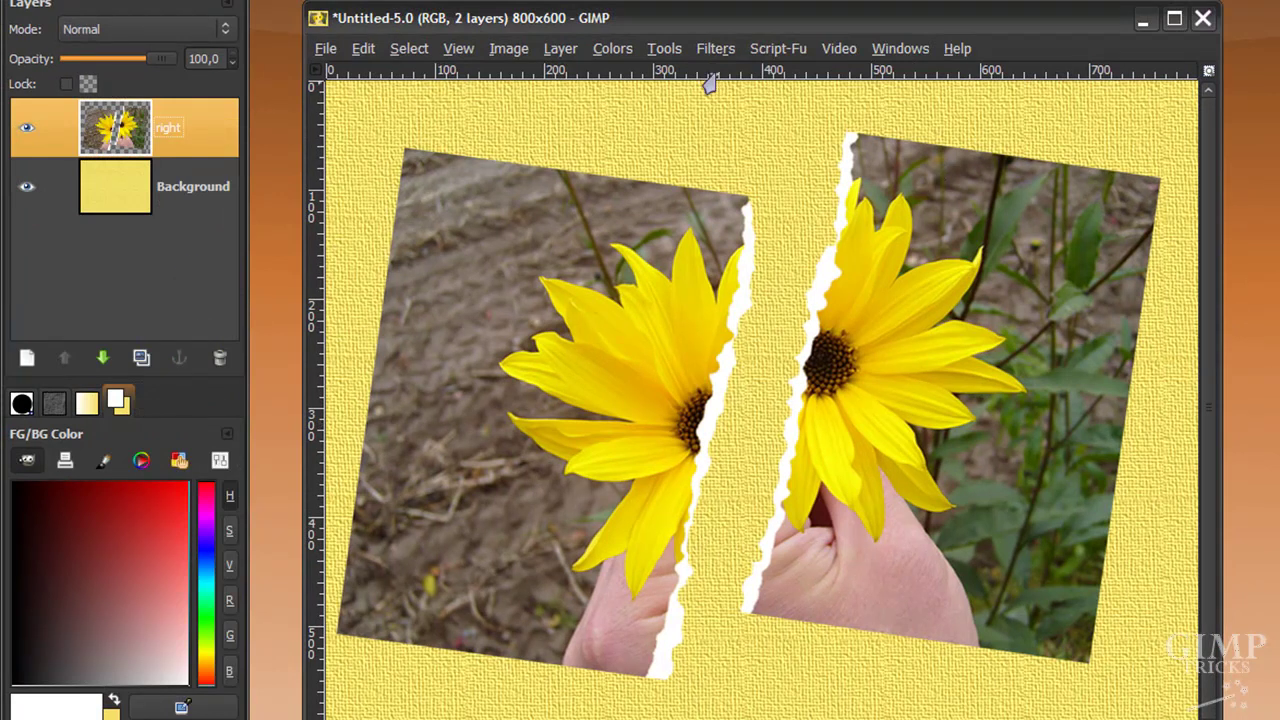
{"action": "left_click", "coordinate": [705, 49]}
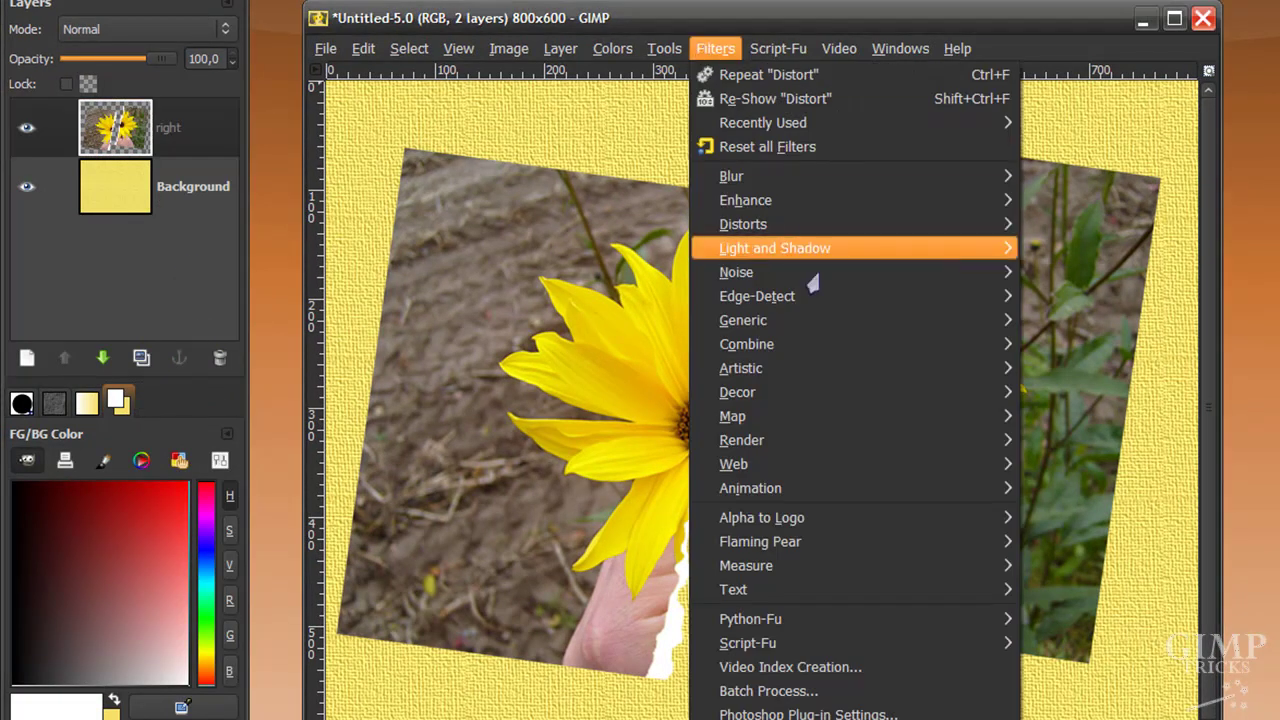
{"action": "mouse_move", "coordinate": [873, 266]}
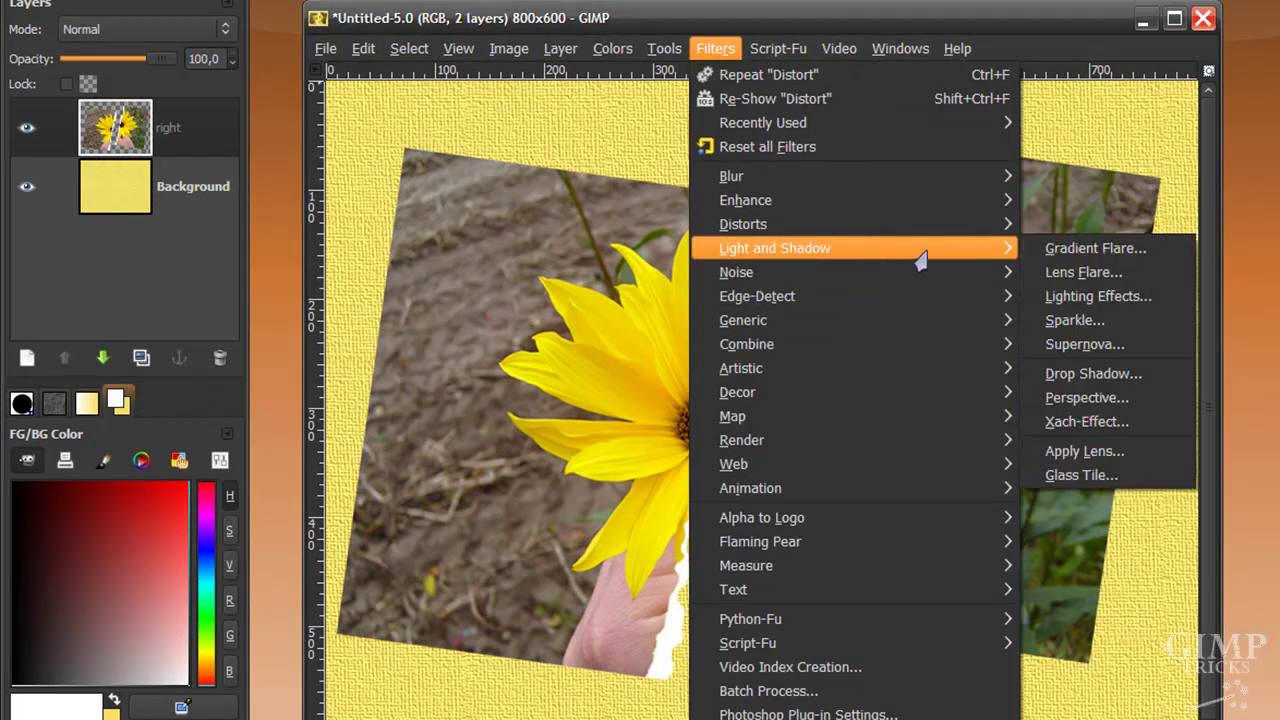
{"action": "left_click", "coordinate": [1130, 378]}
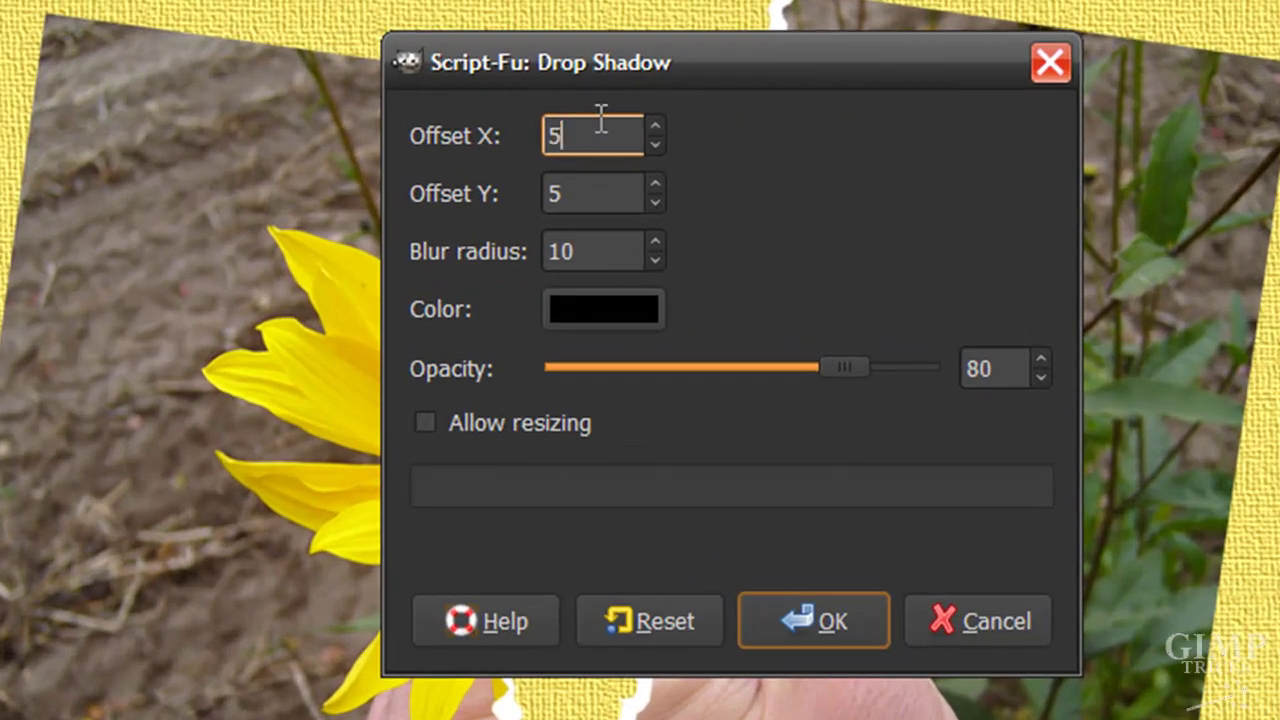
{"action": "left_click", "coordinate": [588, 191]}
{"action": "left_click", "coordinate": [603, 252]}
{"action": "left_click", "coordinate": [404, 432]}
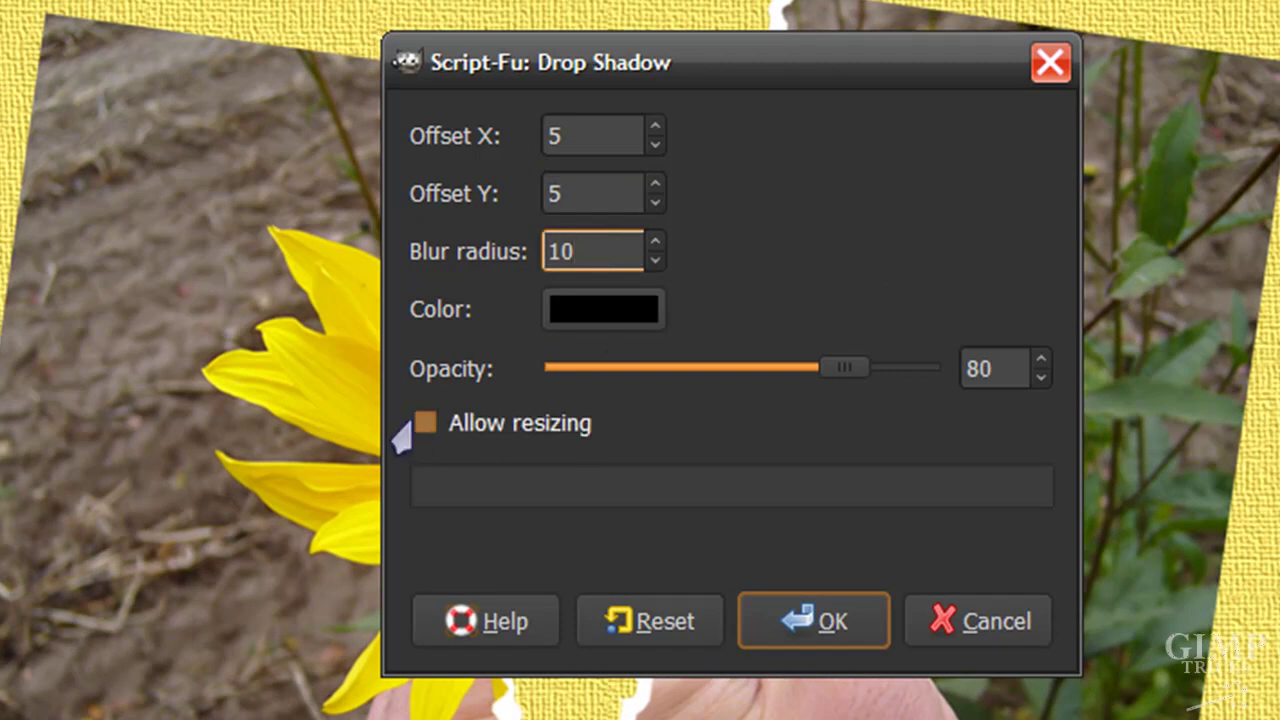
{"action": "left_click", "coordinate": [825, 620]}
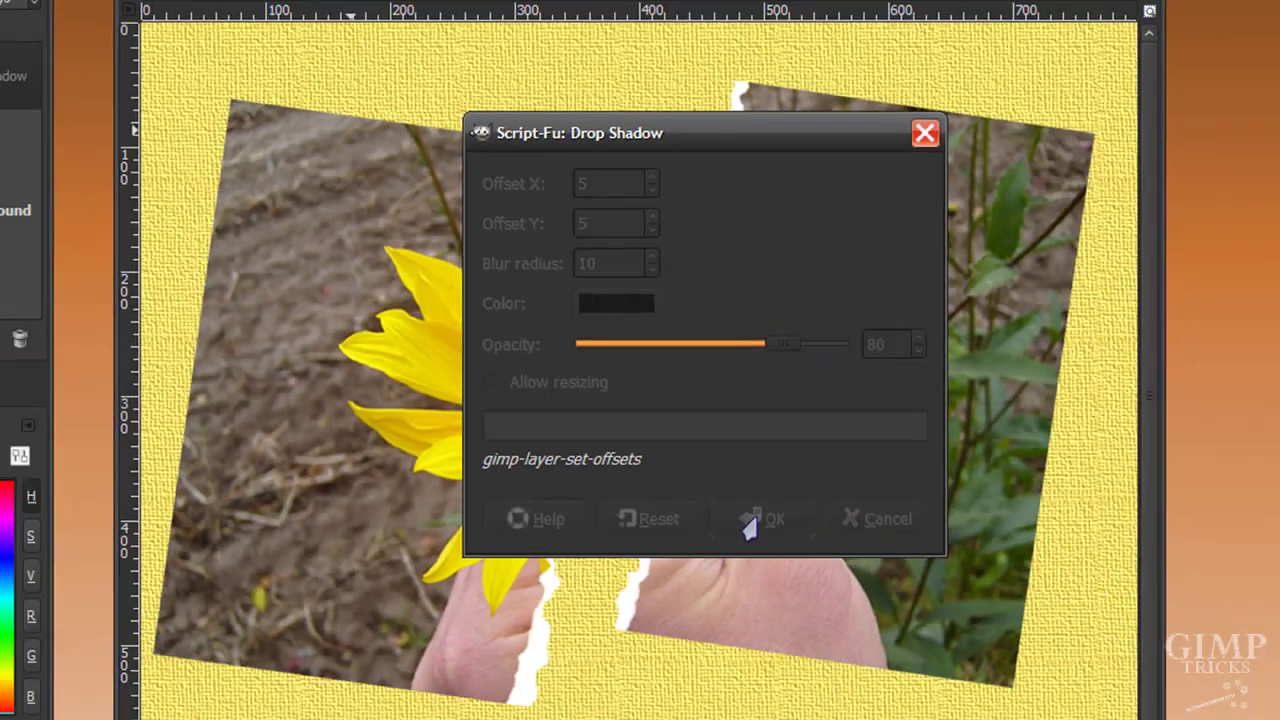